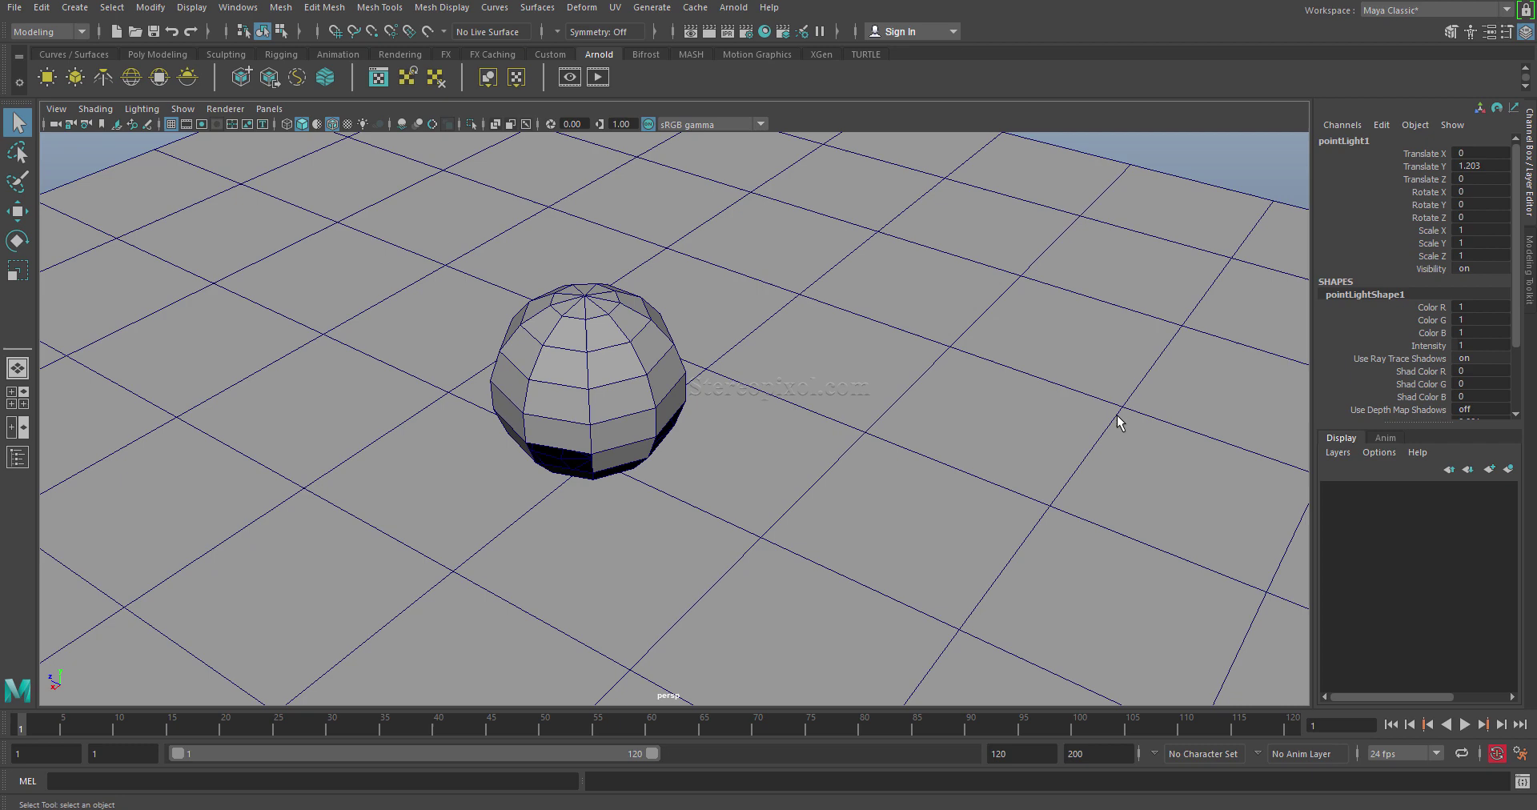
Select the point light inside the sphere with the help of wireframe display, and return the viewport to shaded display
left_click_drag(665, 437, 626, 344, "alt")
left_click(603, 371)
left_click(930, 436)
left_click(602, 420)
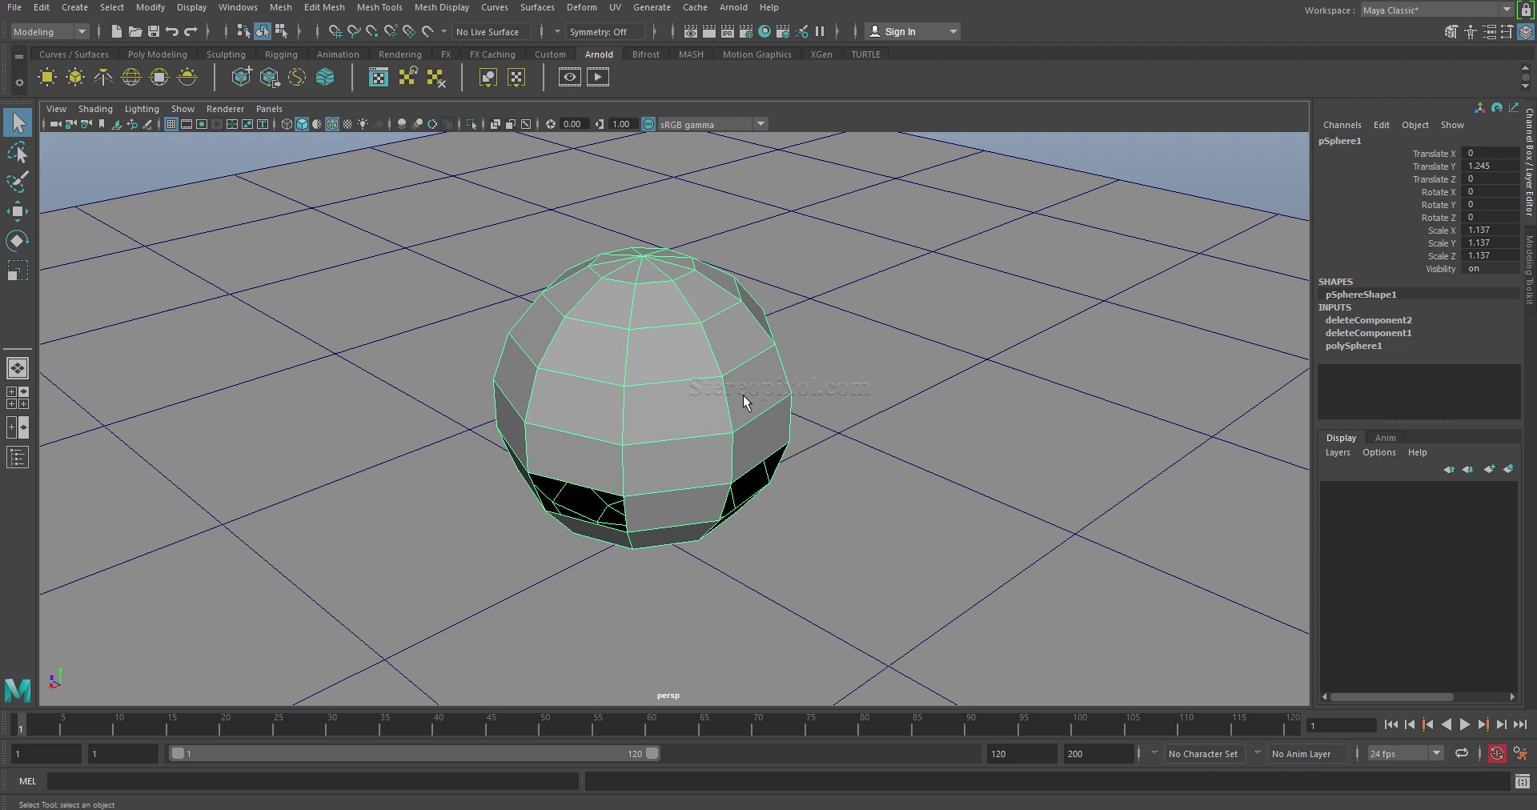
key("4")
key("alt+b")
left_click(645, 405)
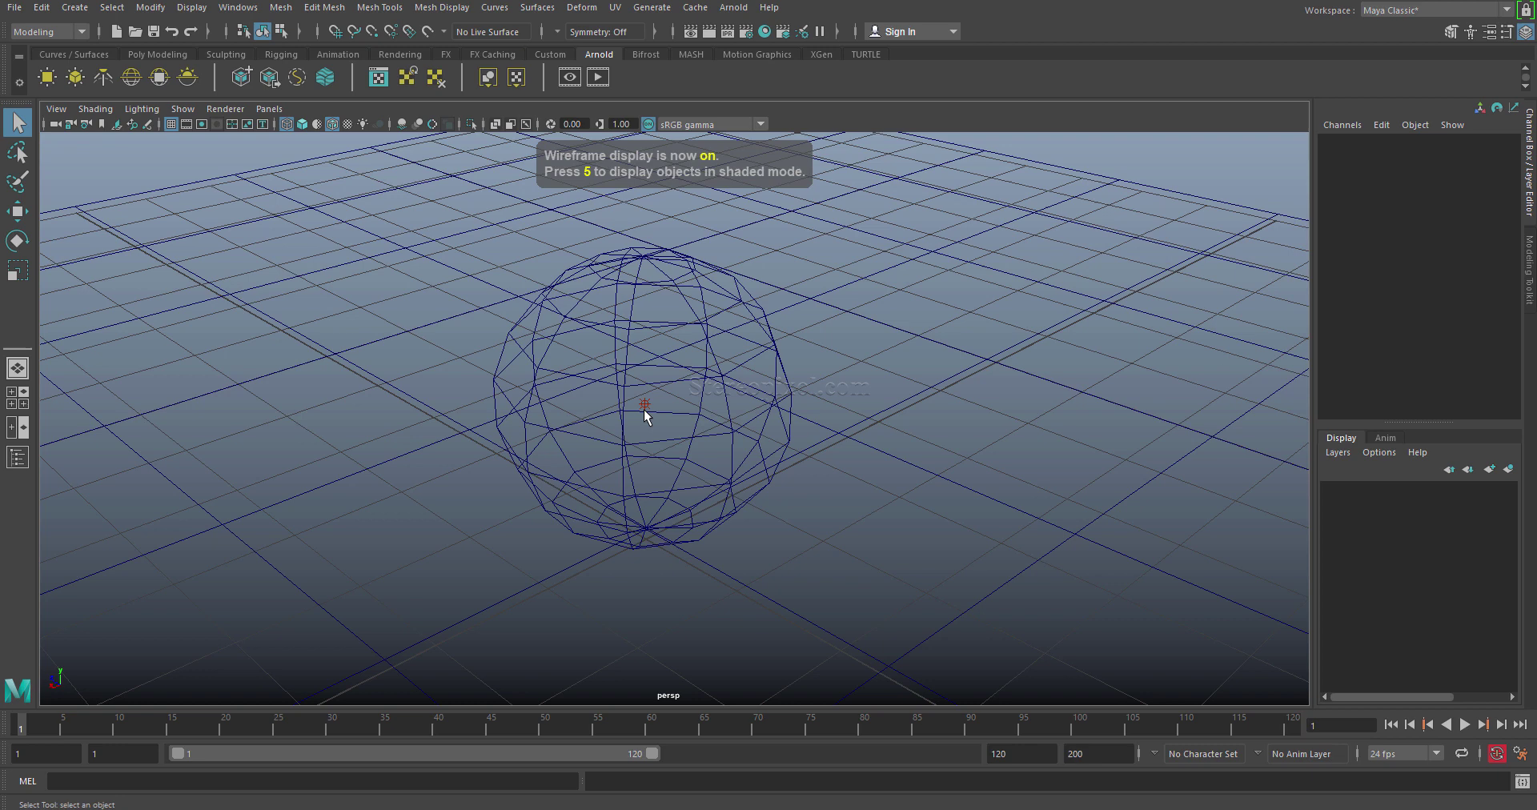
left_click(642, 403)
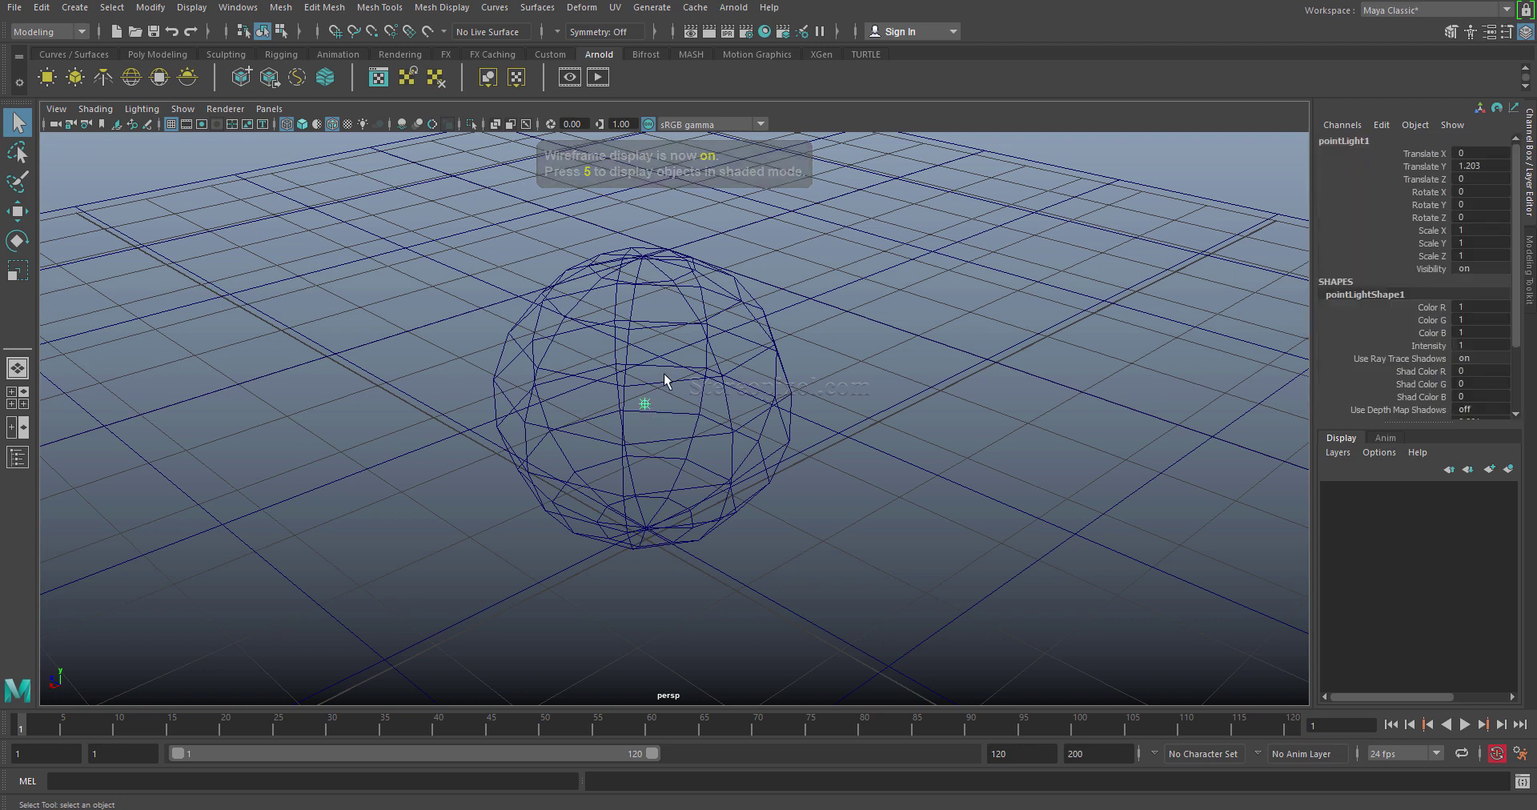
key("5")
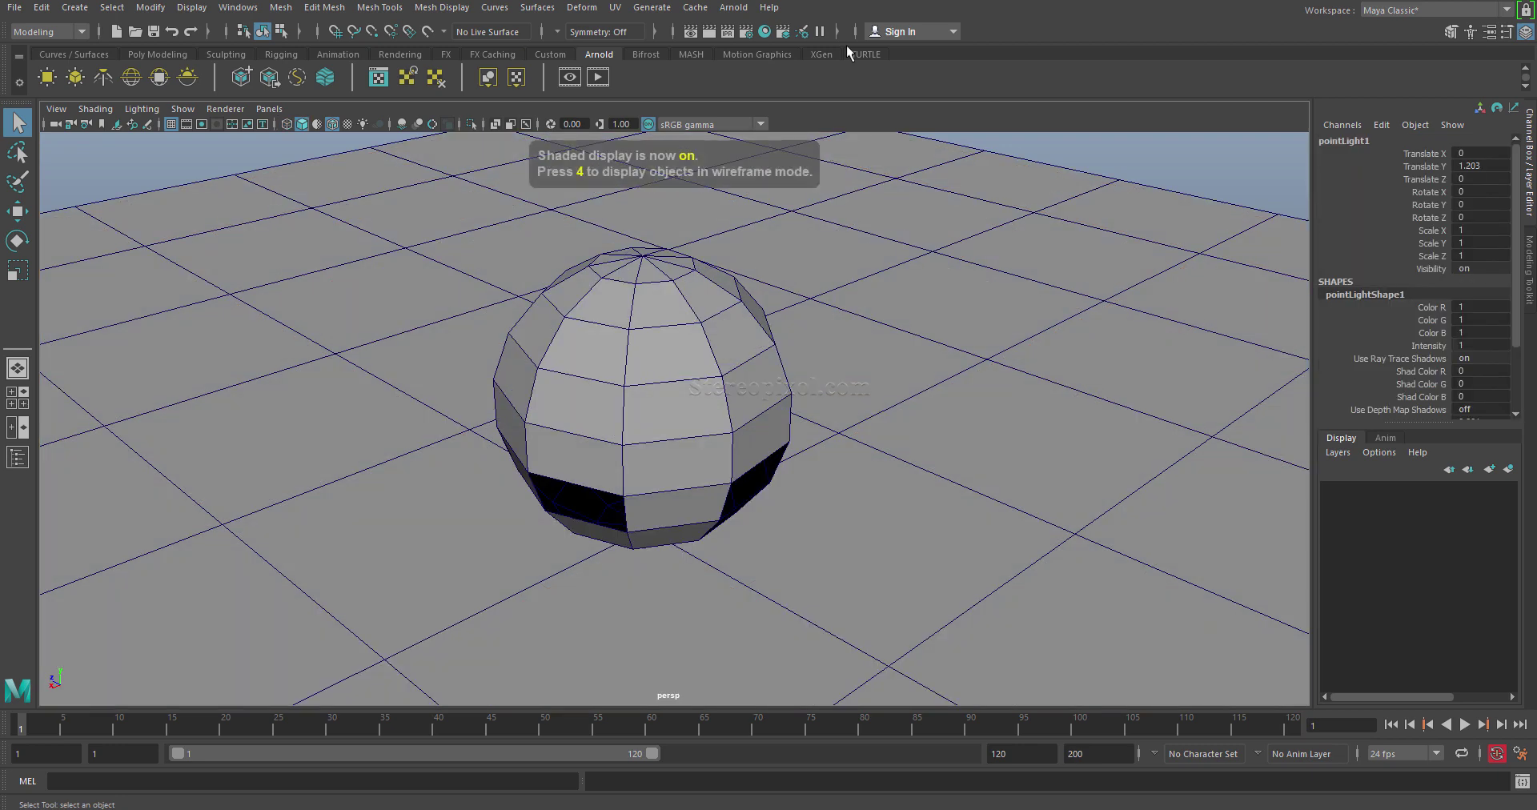
Render the perspective view in the Arnold RenderView and move the render window aside
left_click(599, 78)
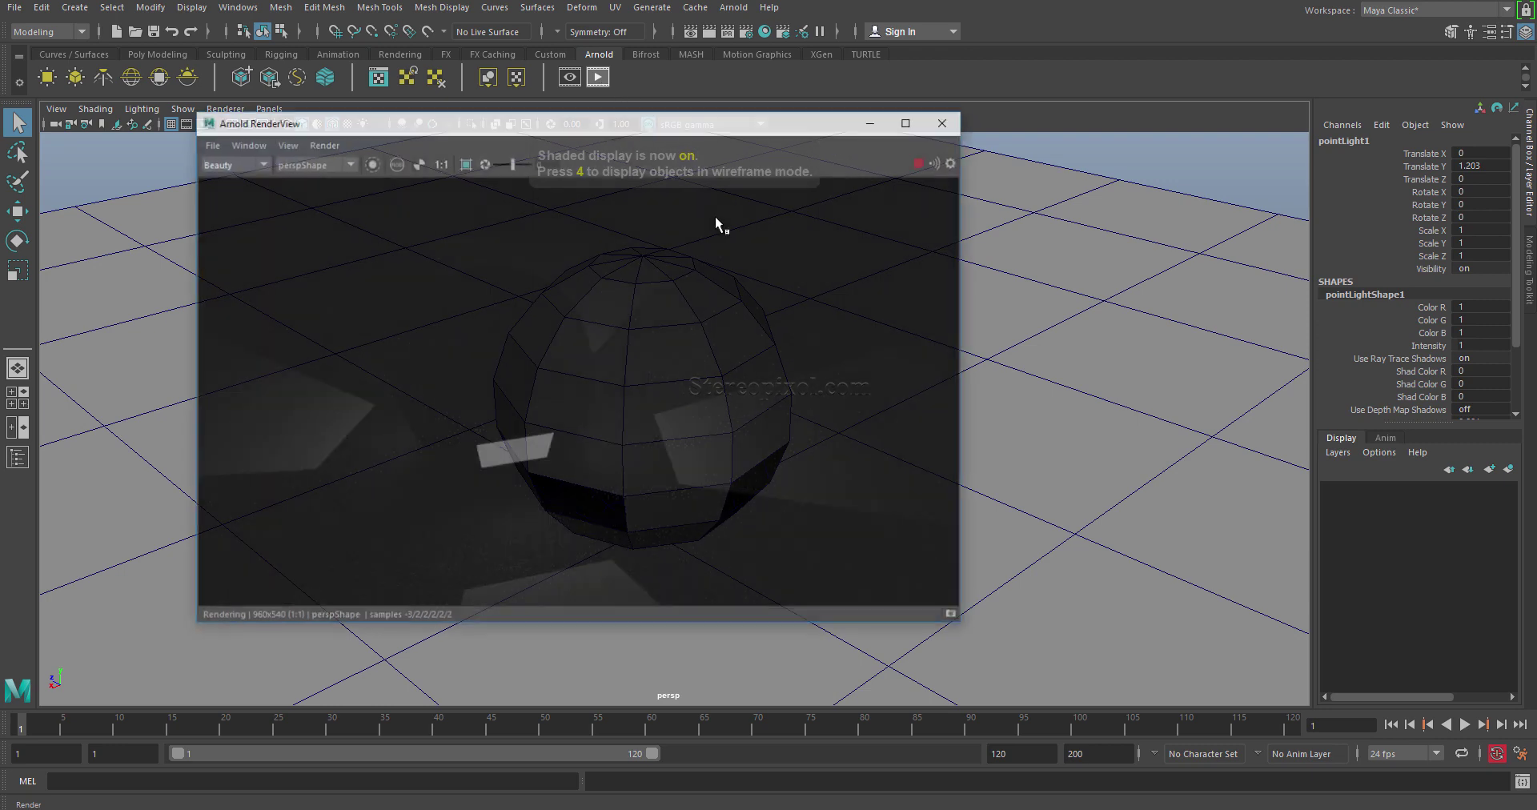
left_click_drag(726, 124, 1023, 119)
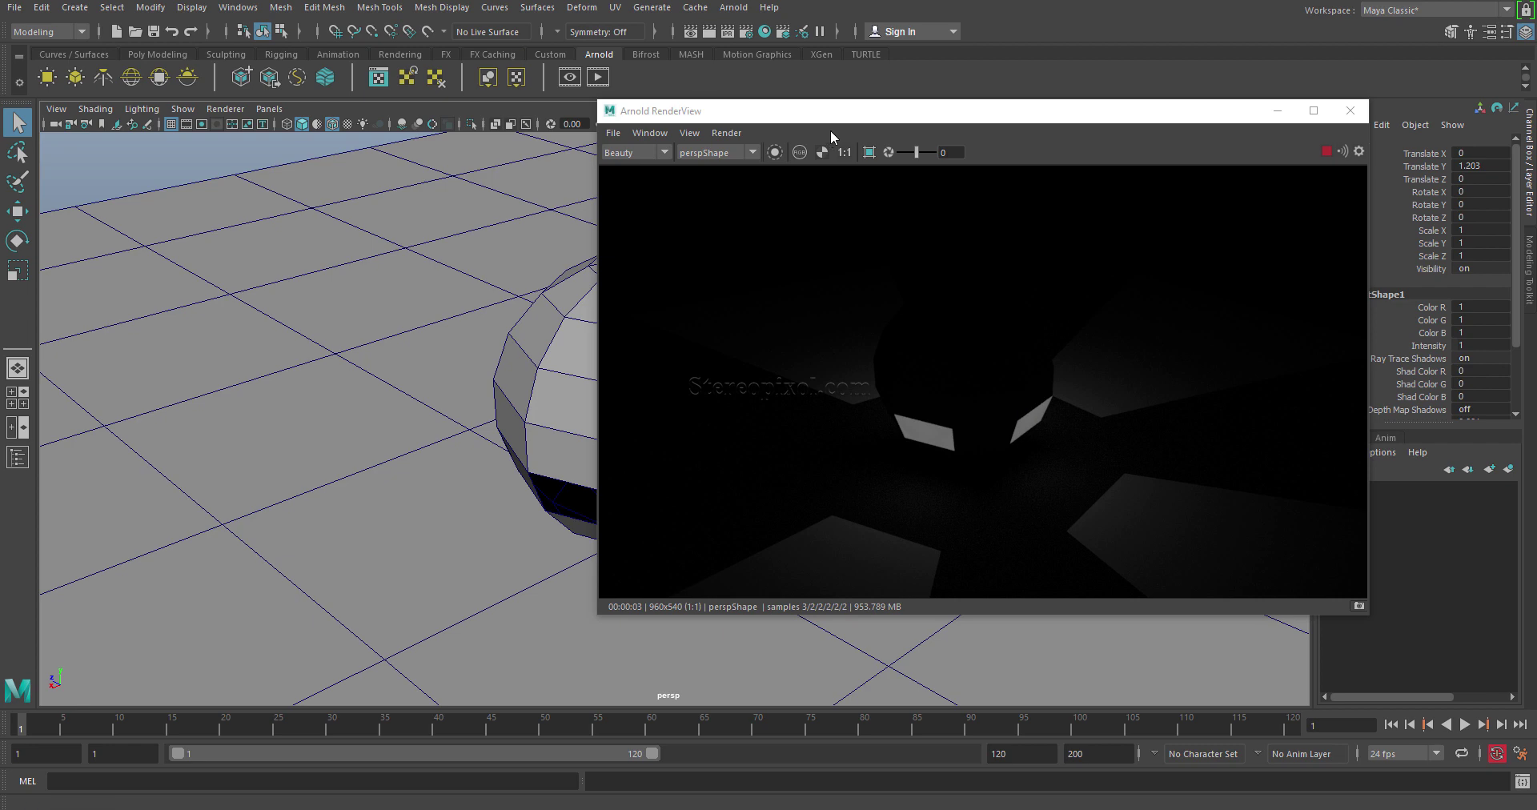
Set the Arnold renderer's Diffuse samples to 0 in the render settings and close them
left_click(747, 32)
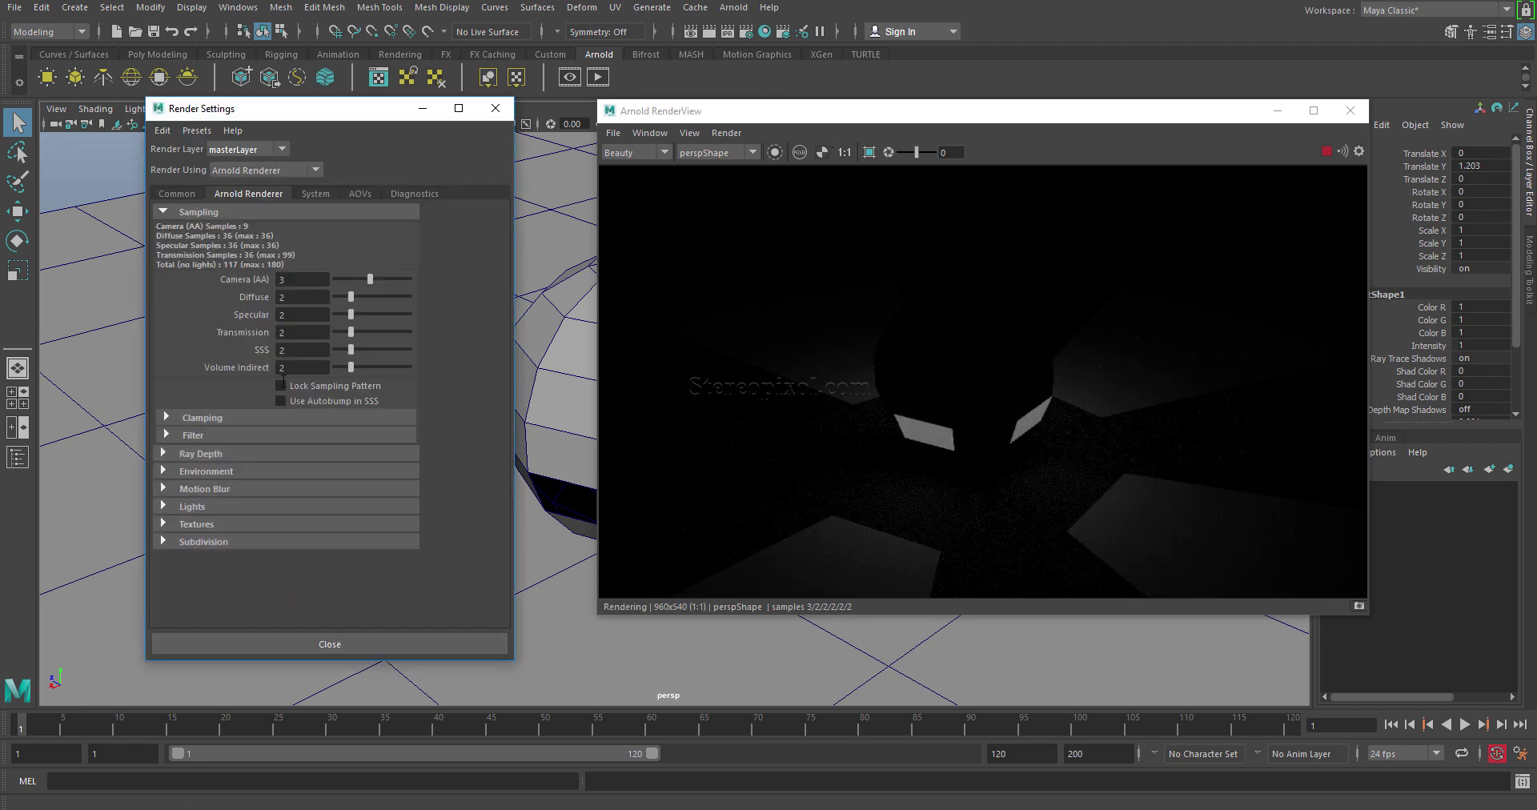
left_click(307, 296)
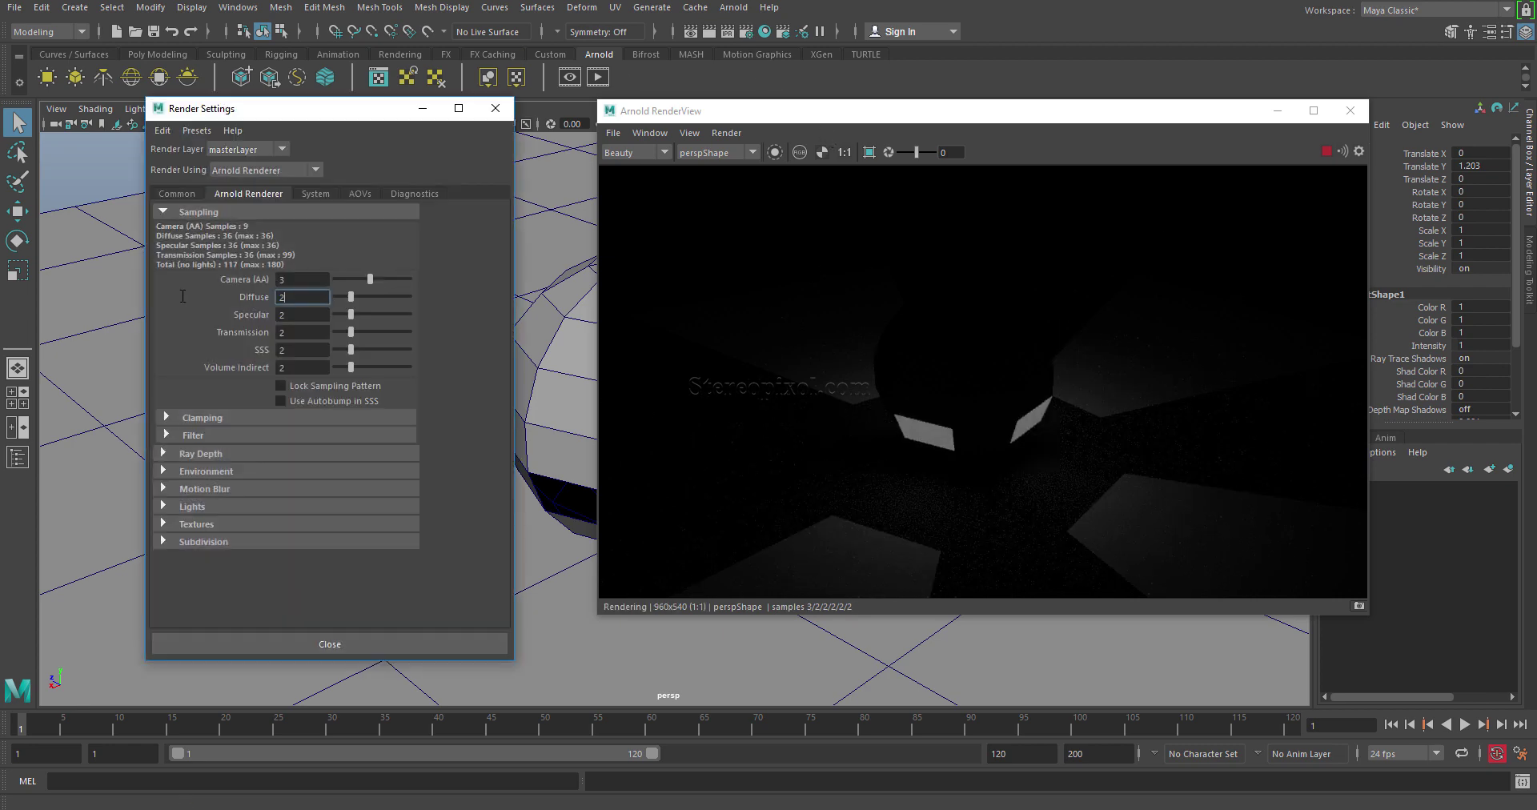
left_click(177, 194)
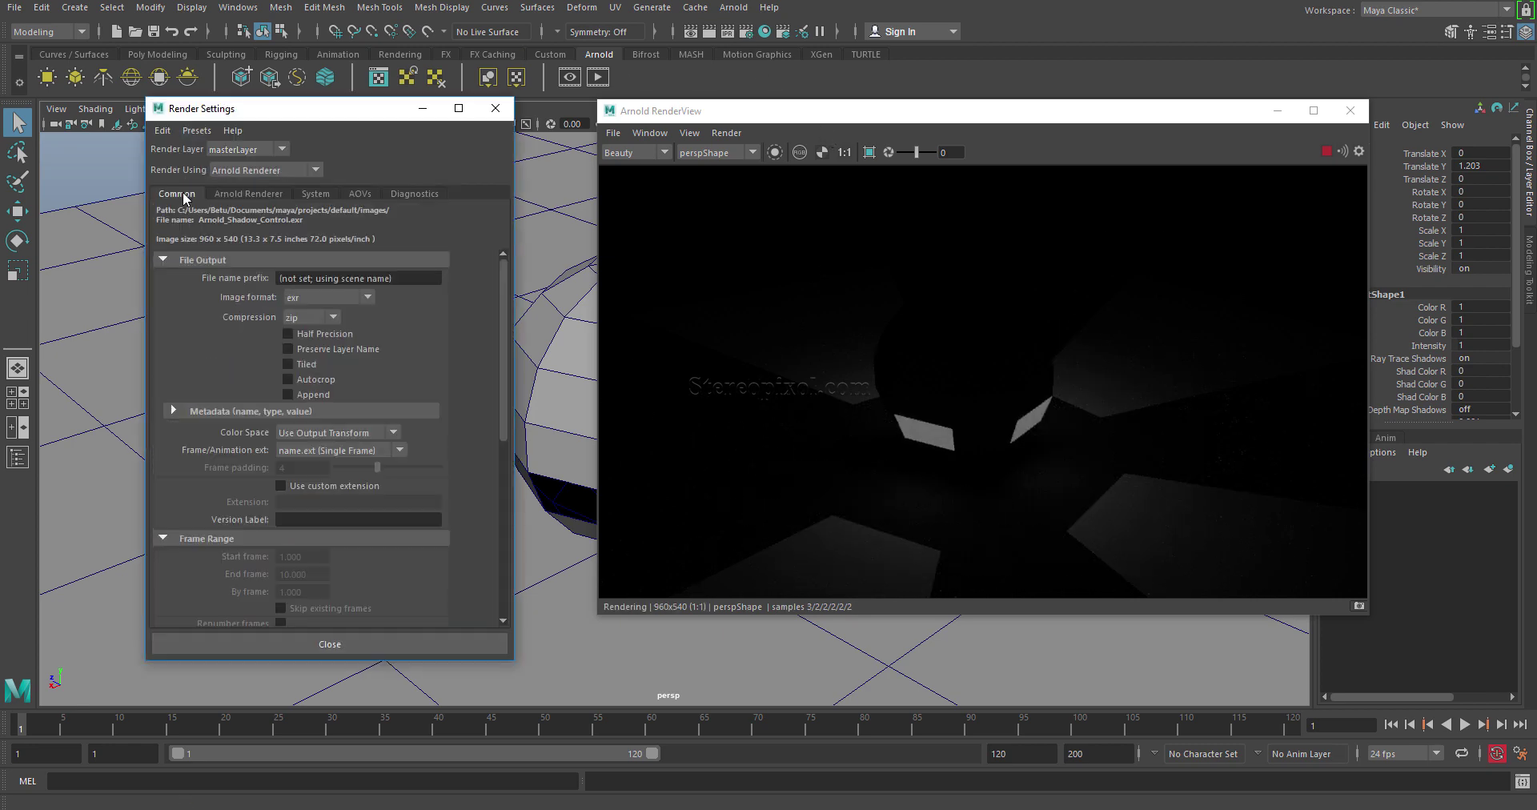
left_click(242, 193)
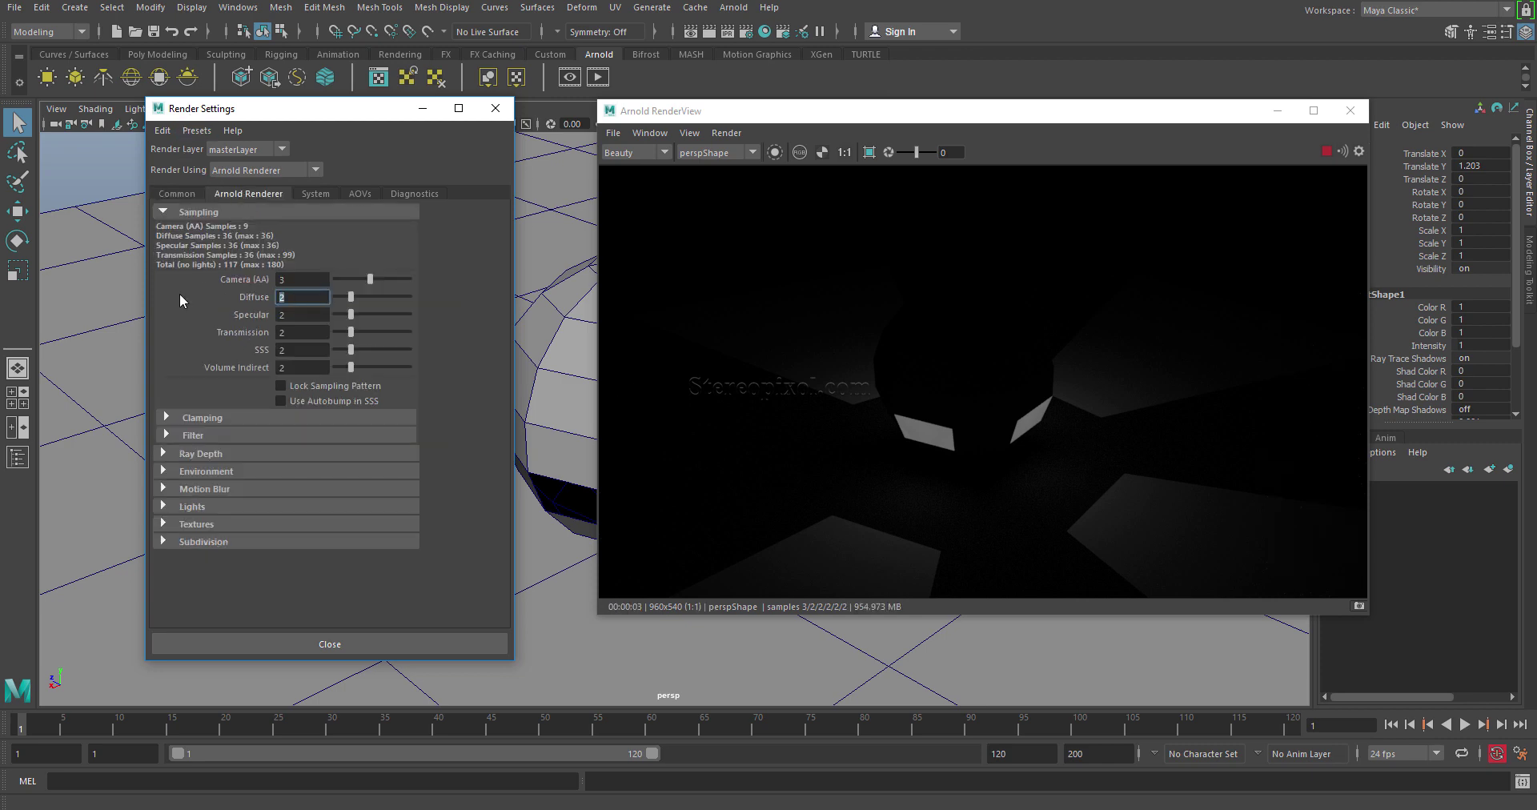
type("0")
key("Return")
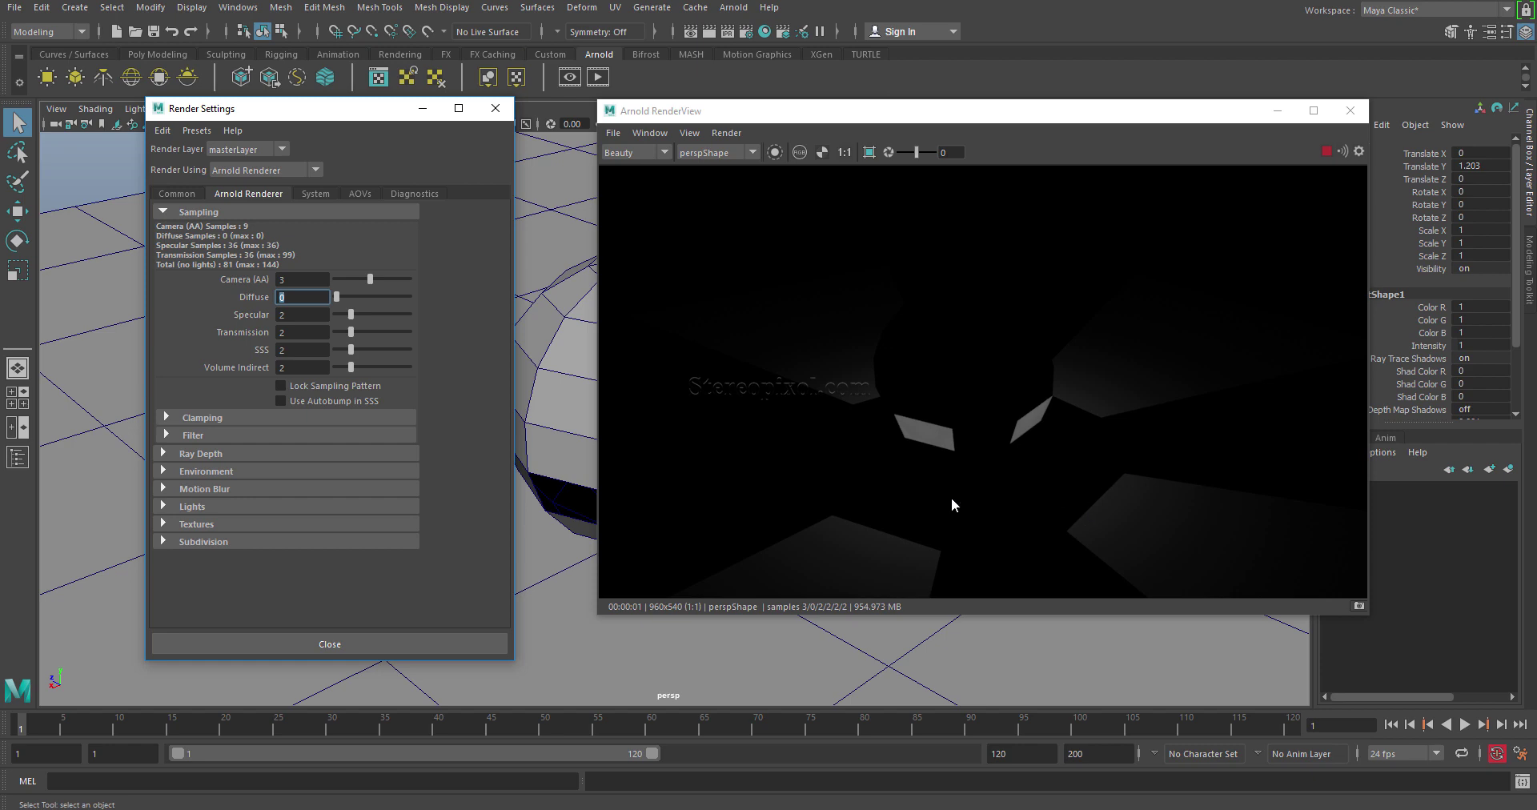
left_click(495, 108)
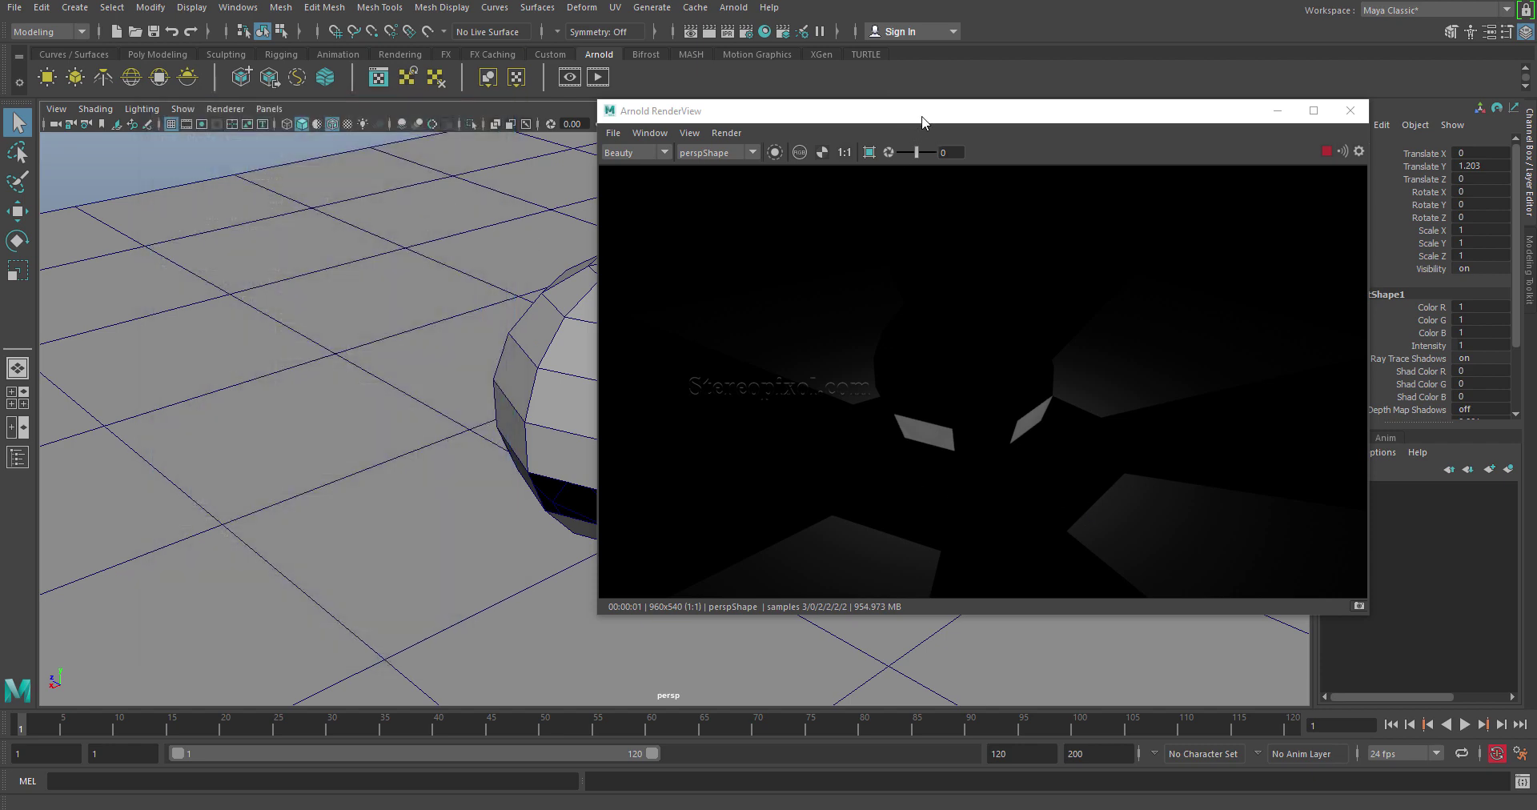
Show the point light's attributes beside the render and set its Arnold Radius to 0.1
left_click_drag(920, 120, 1062, 155)
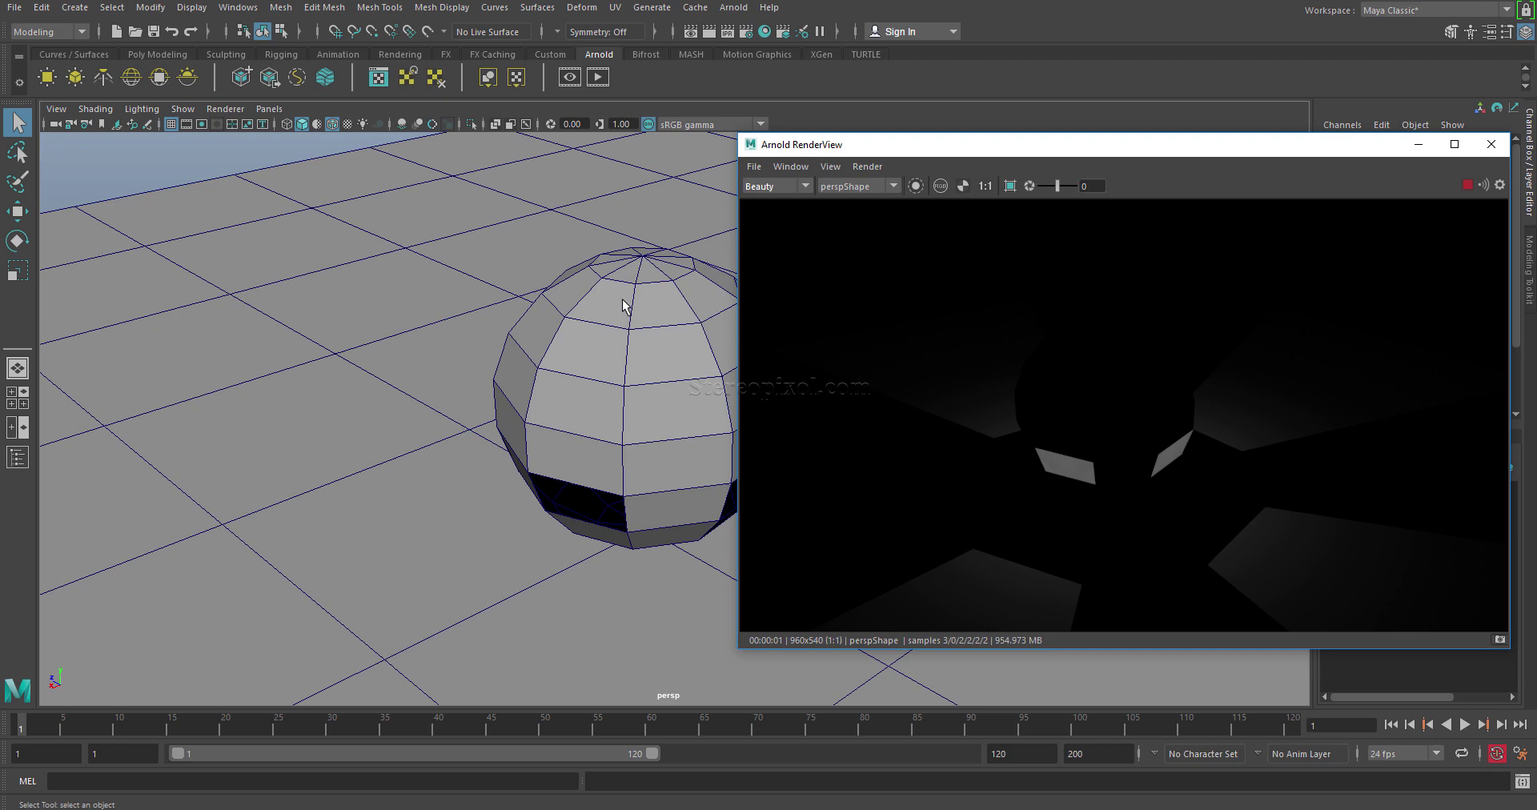
key("4")
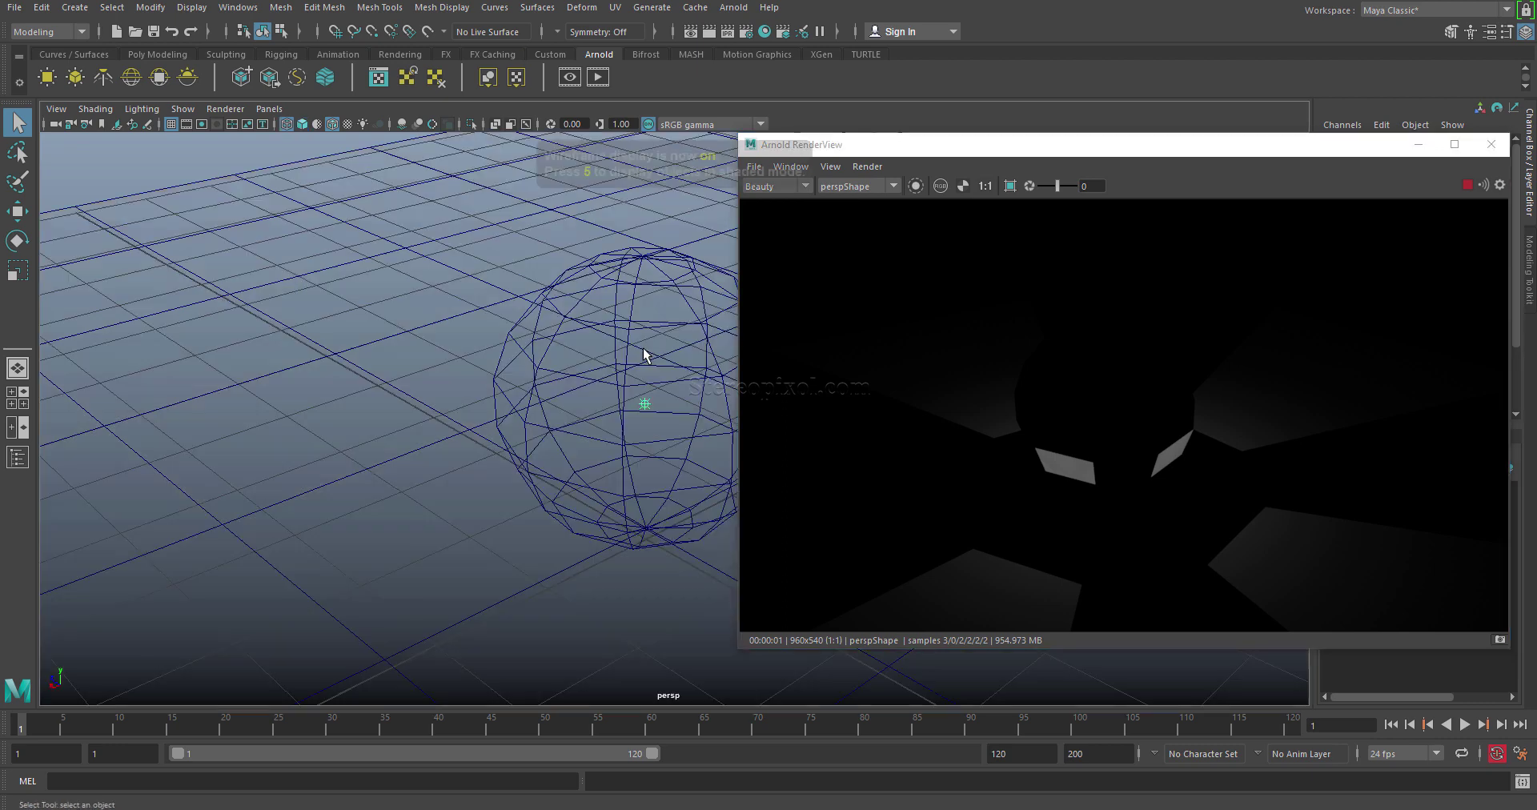
key("5")
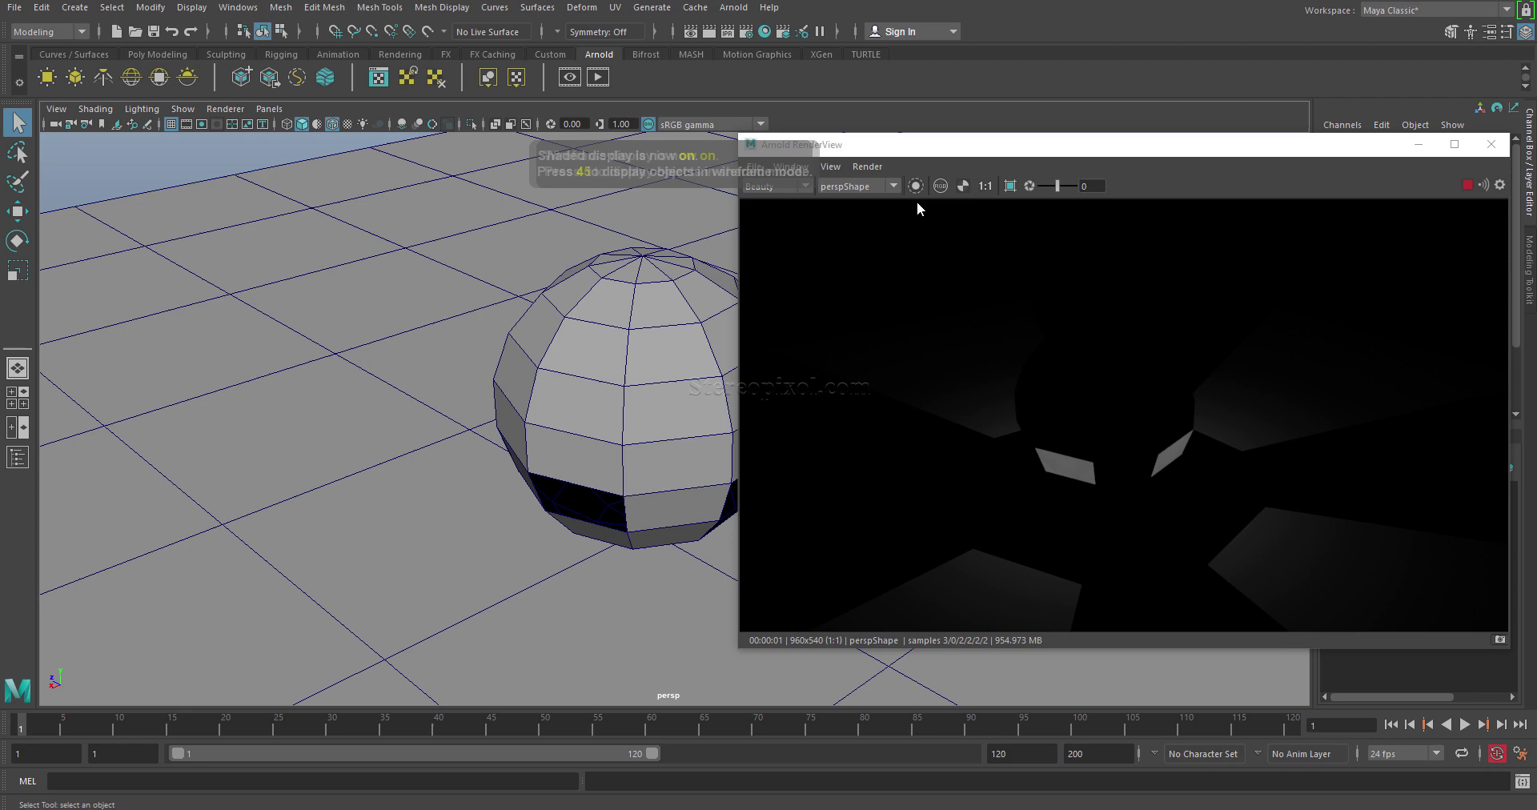
left_click_drag(1002, 158, 404, 173)
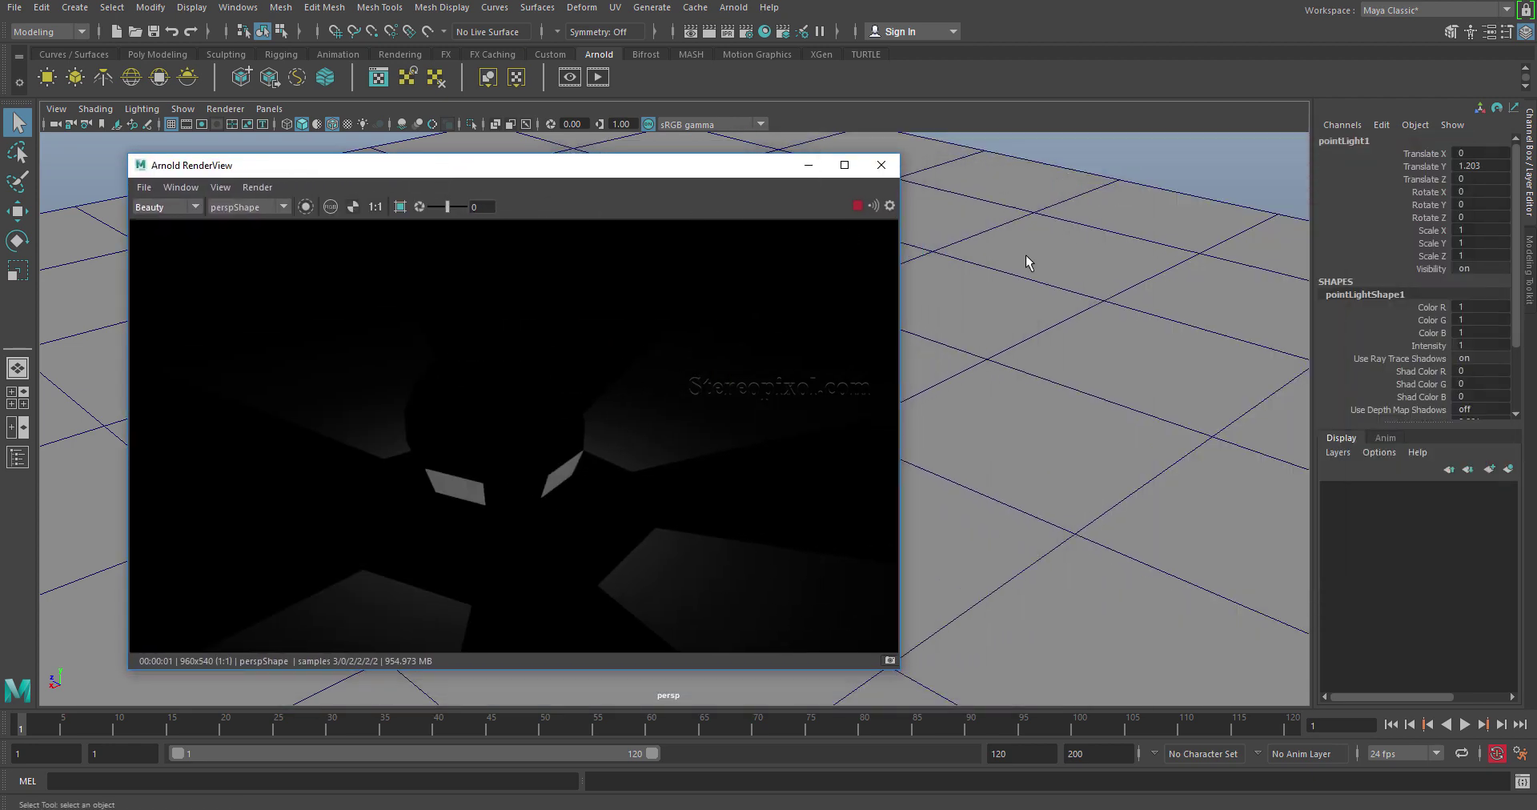
key("ctrl+a")
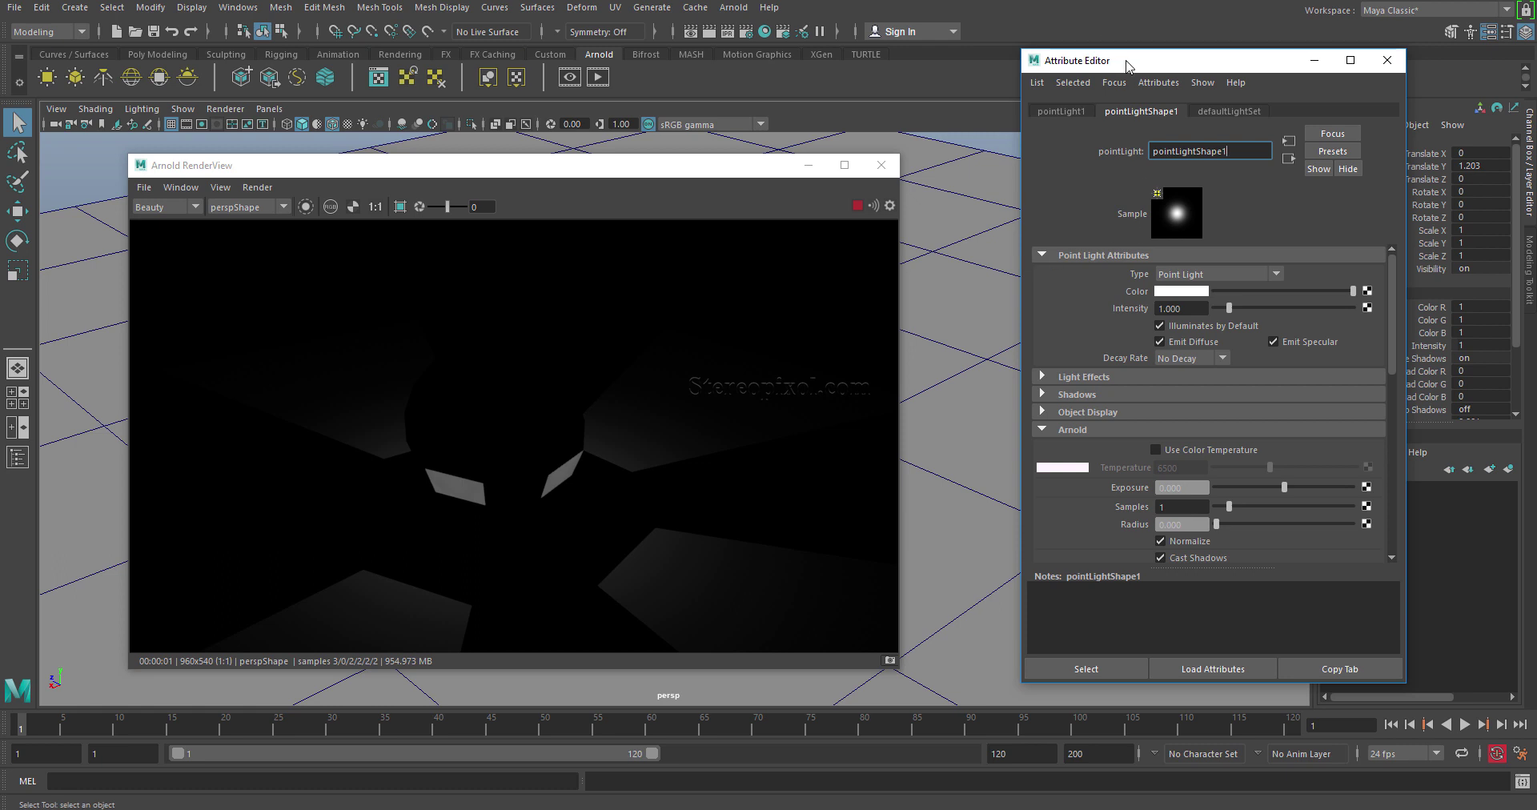
left_click_drag(1127, 69, 1086, 74)
left_click(1014, 440)
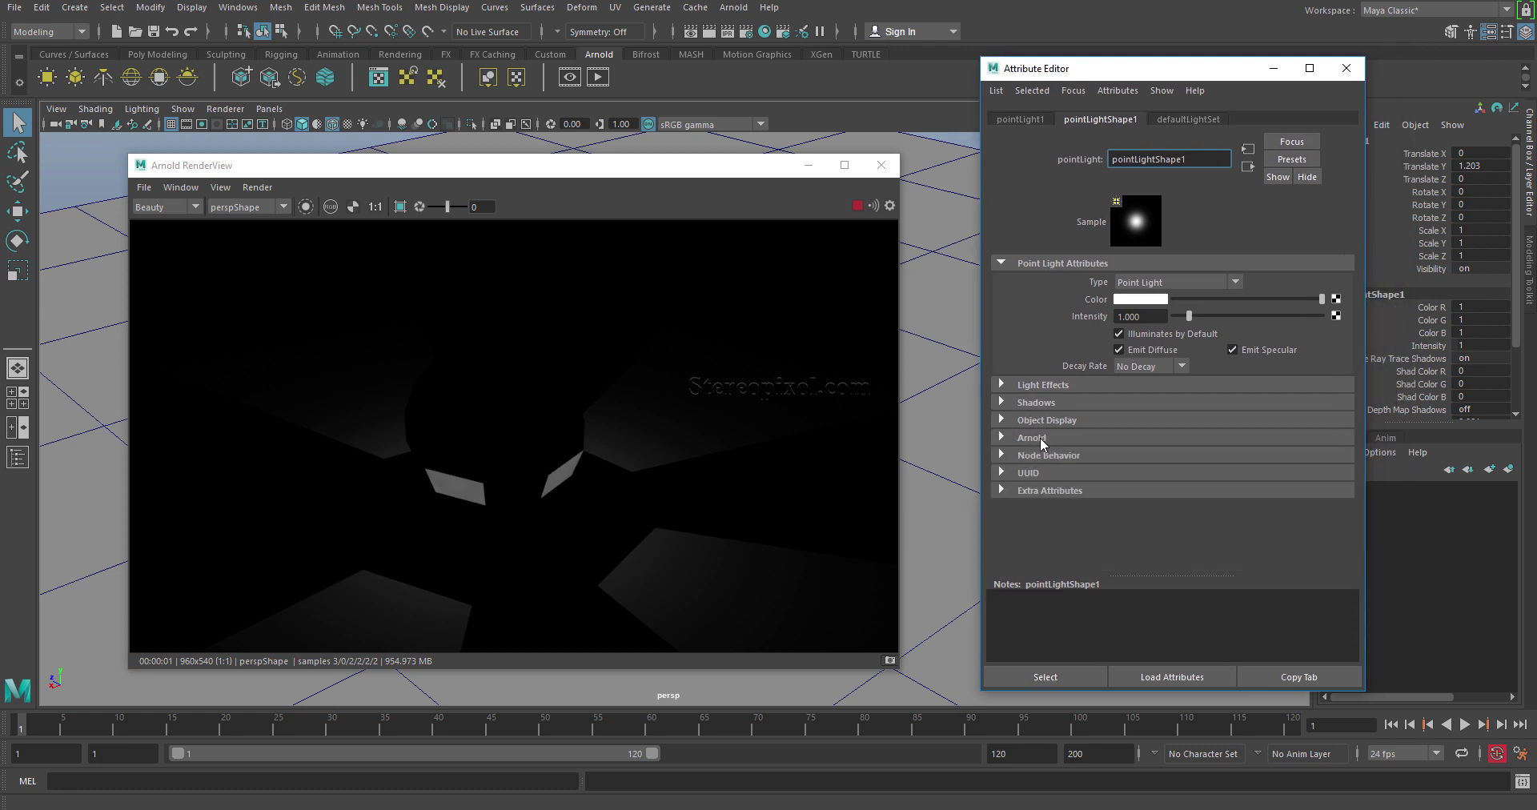
left_click(1040, 440)
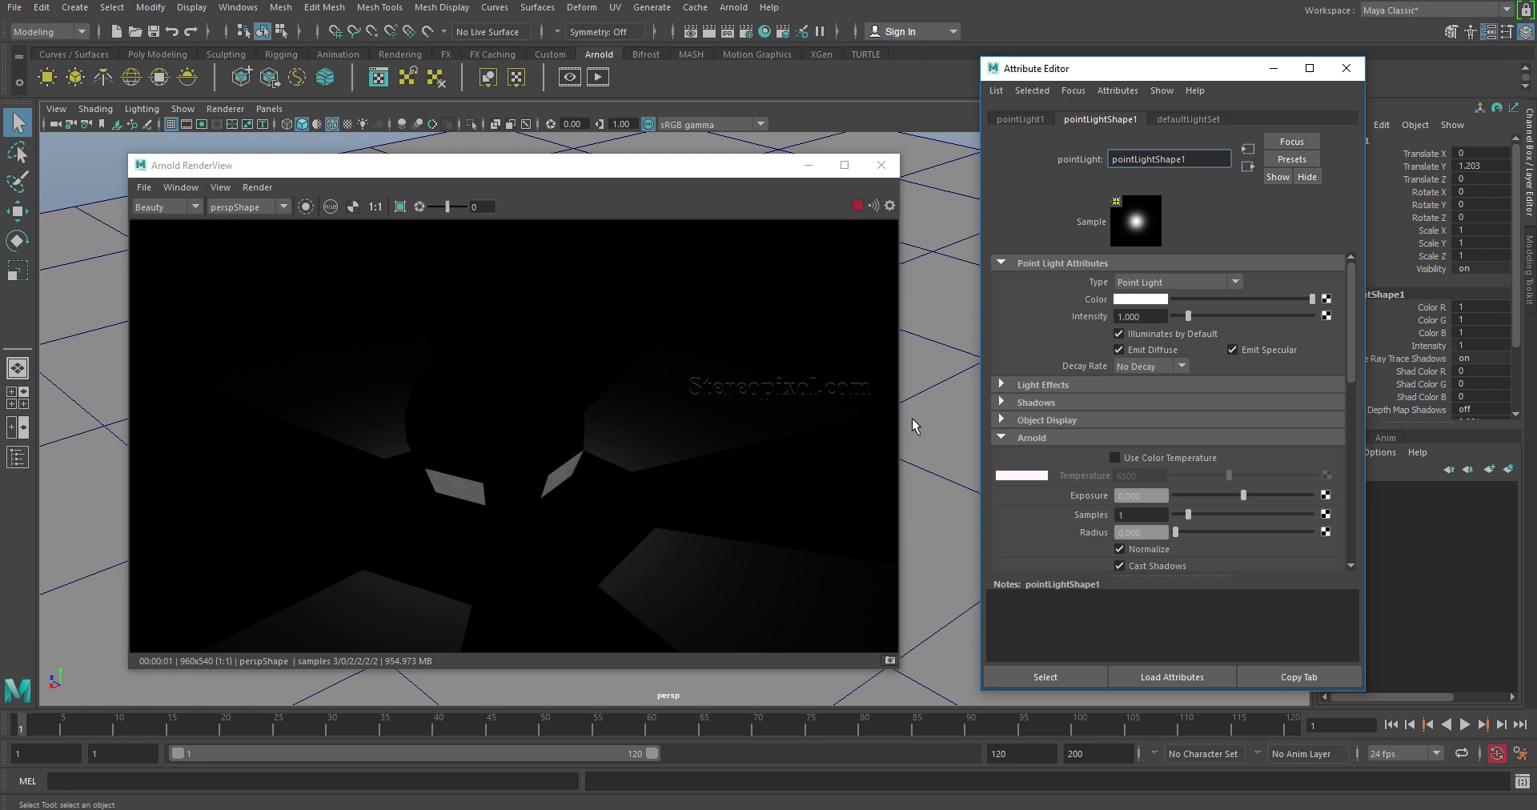
left_click_drag(1146, 533, 1060, 539)
type("0.1")
key("Return")
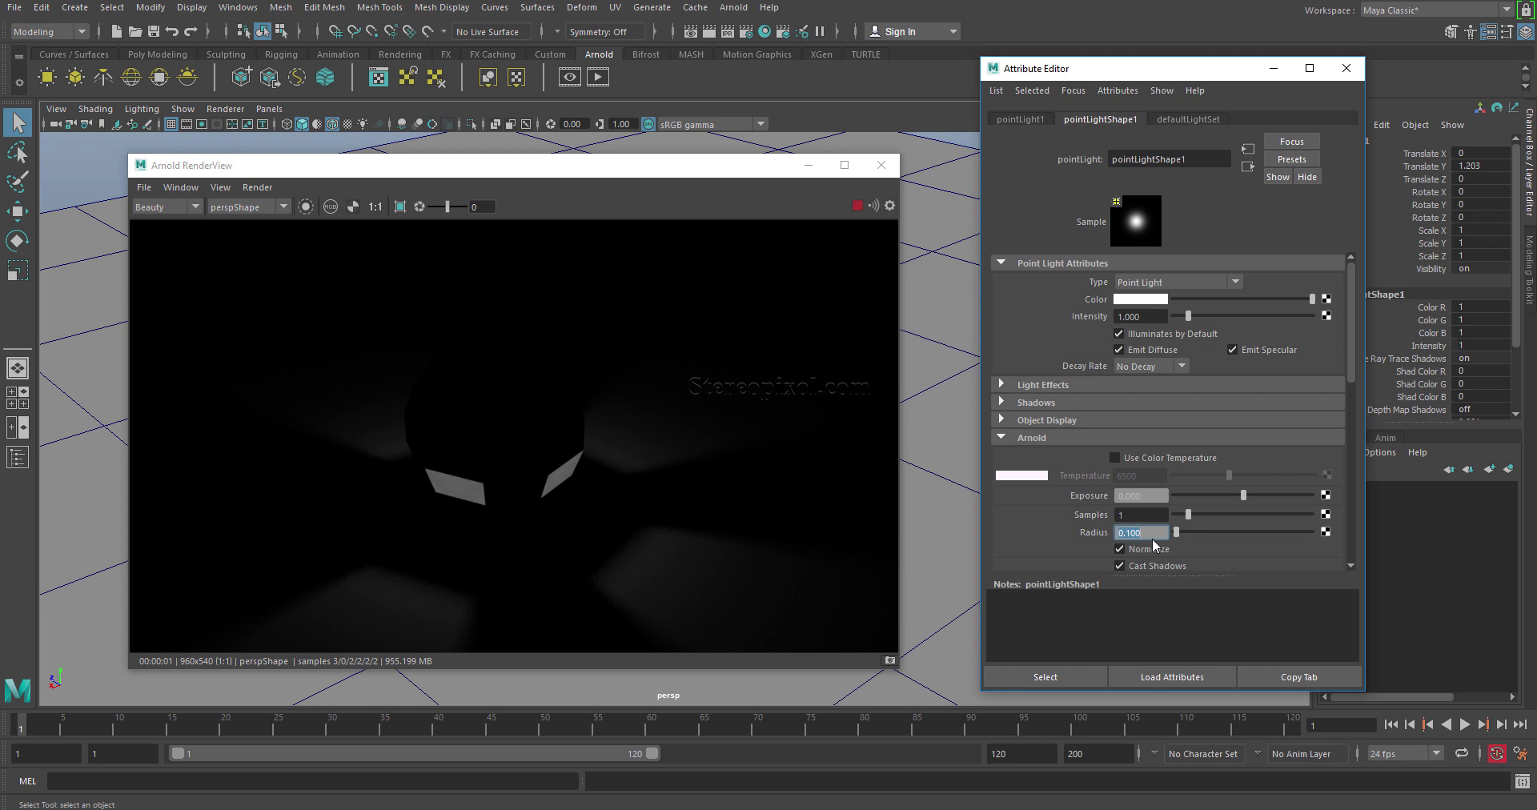
Examine the shadow edges on the ground plane up close in the render
left_click_drag(738, 175, 641, 161)
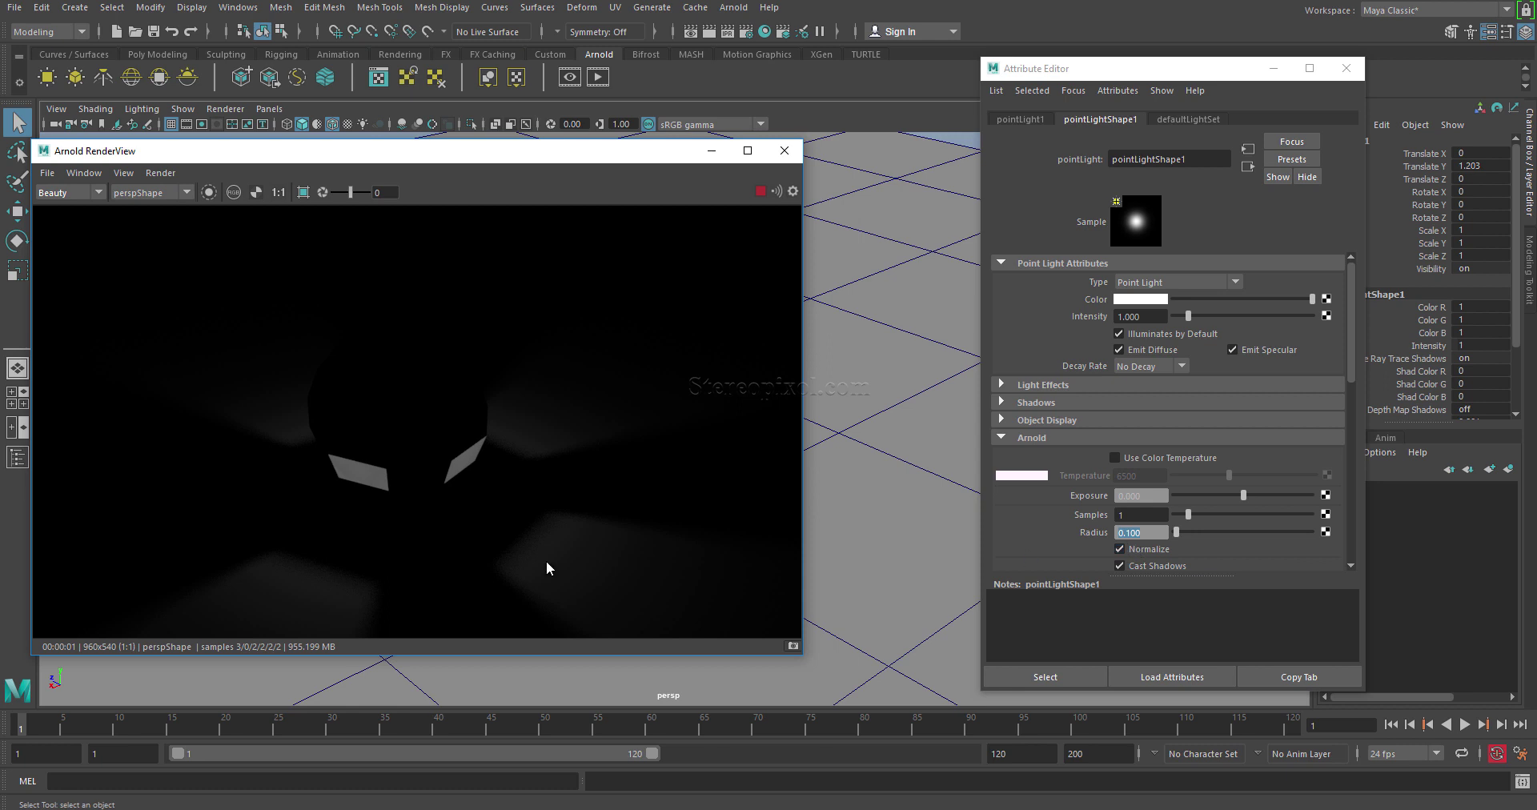
scroll(705, 574, "up", 1)
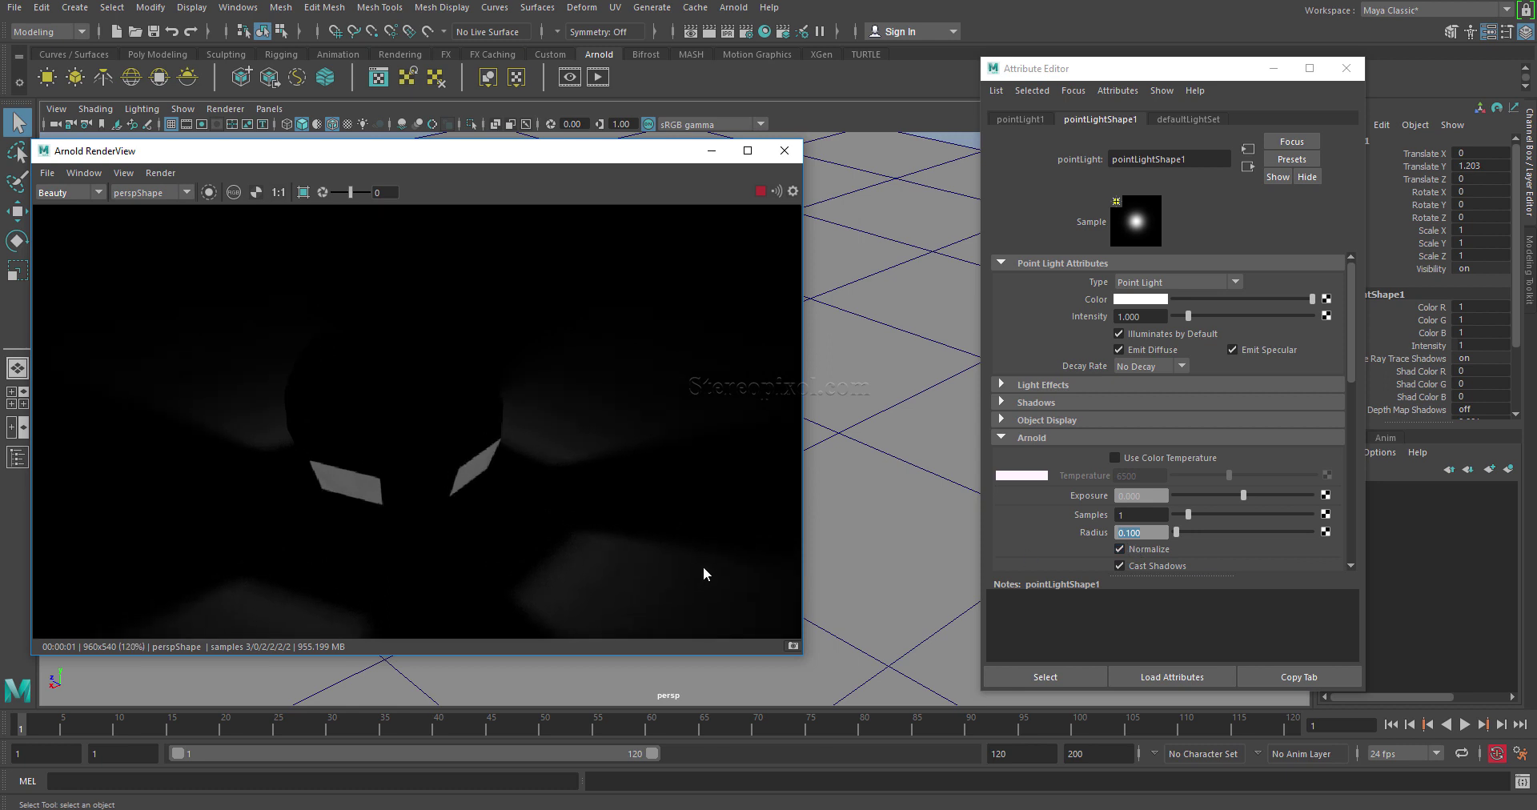
scroll(436, 405, "up", 3)
middle_click_drag(741, 497, 432, 370)
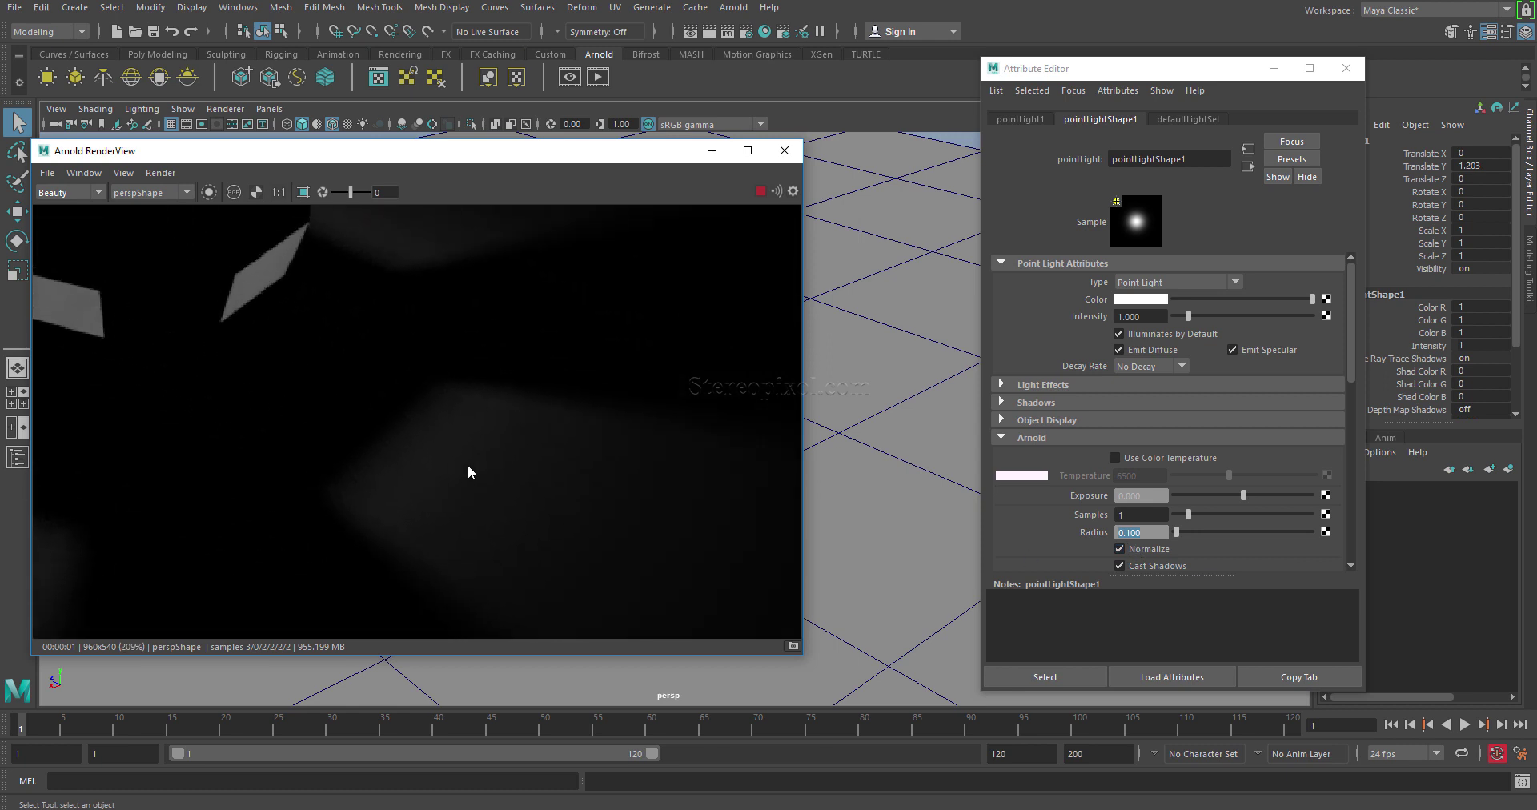
scroll(227, 388, "down", 6)
scroll(456, 552, "up", 3)
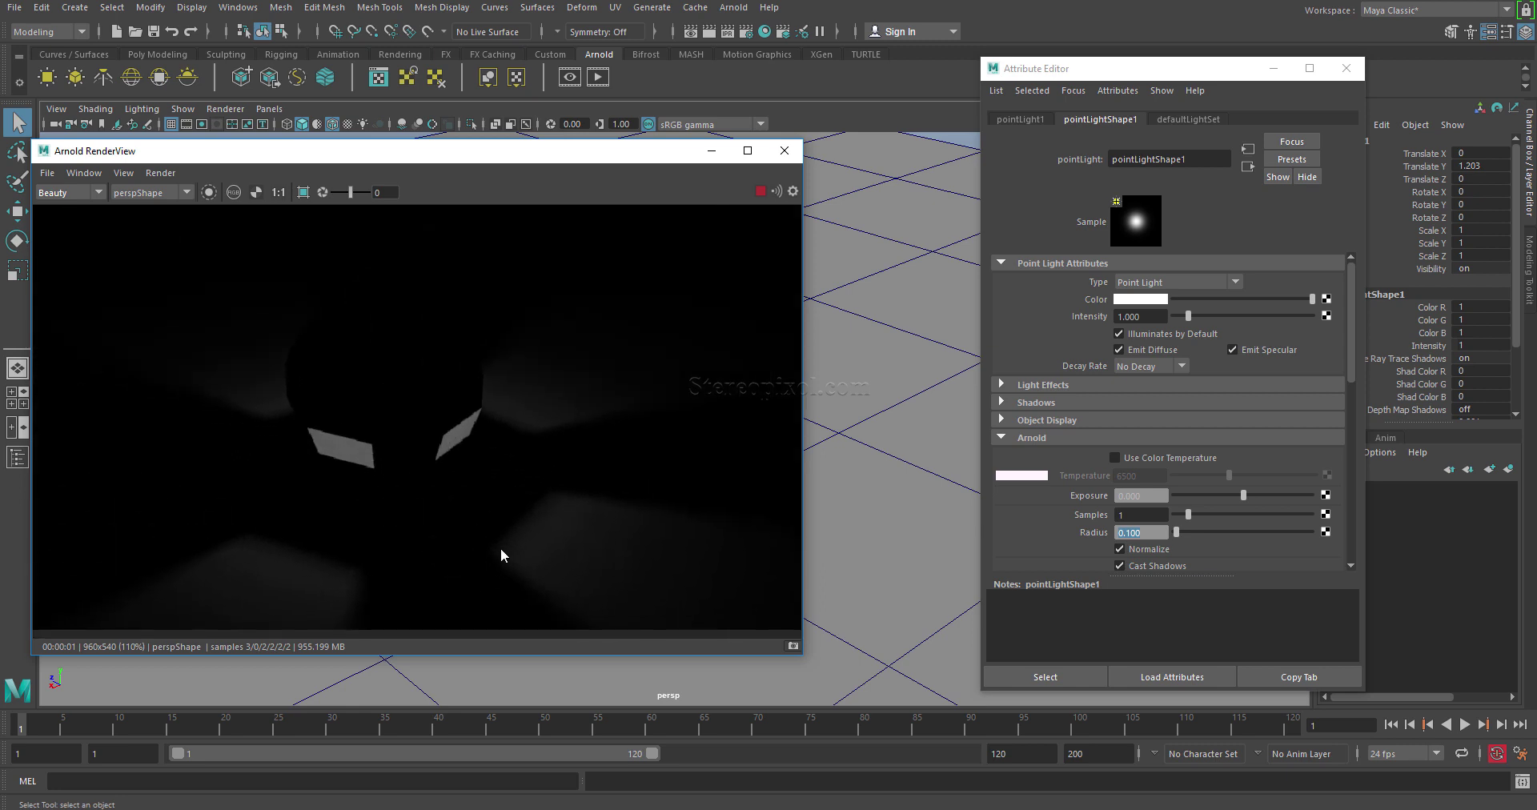
scroll(512, 550, "down", 1)
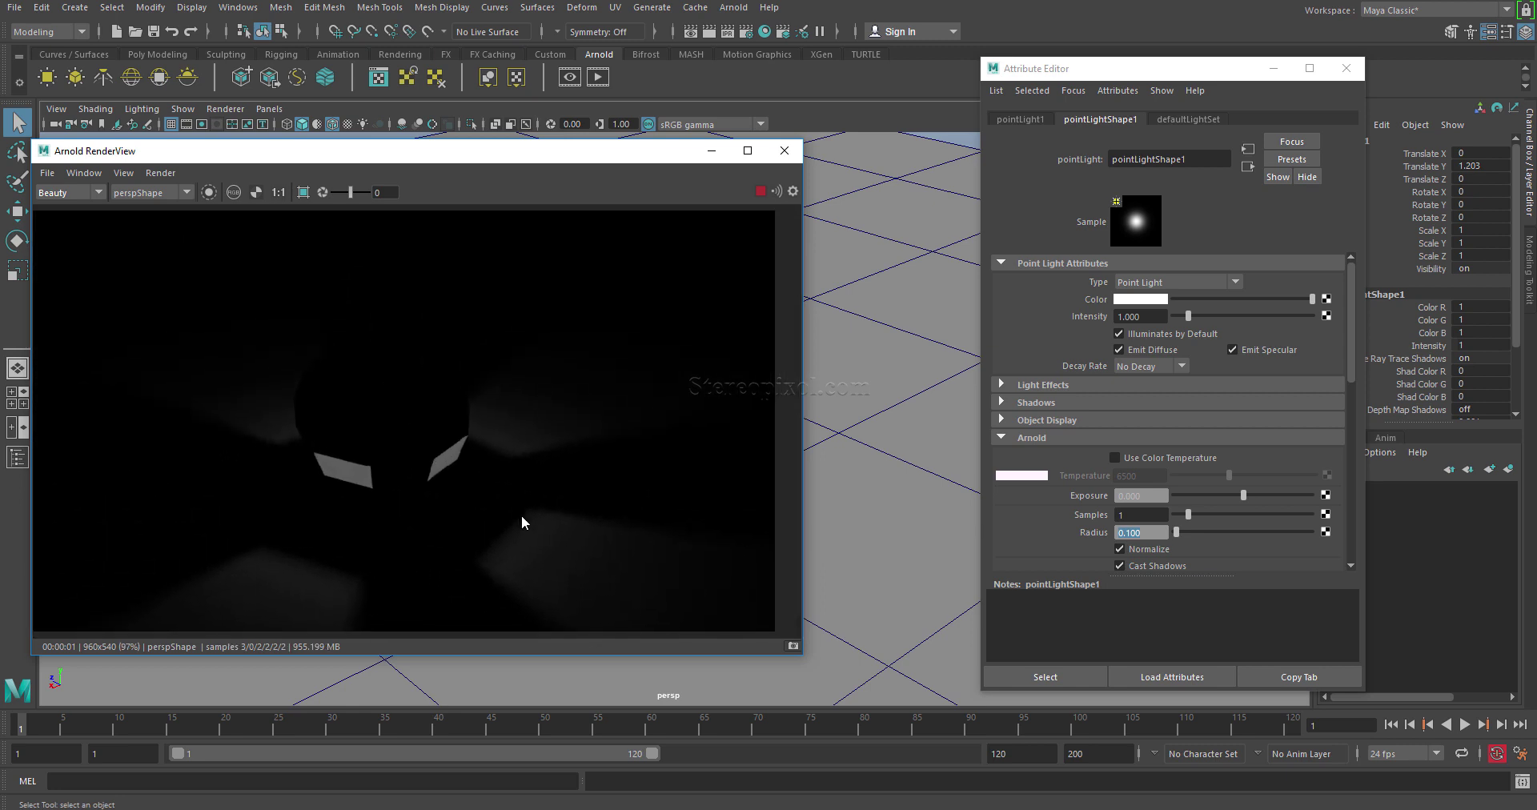
Try the point light's Arnold Samples at 5 and at 0
double_click(1140, 514)
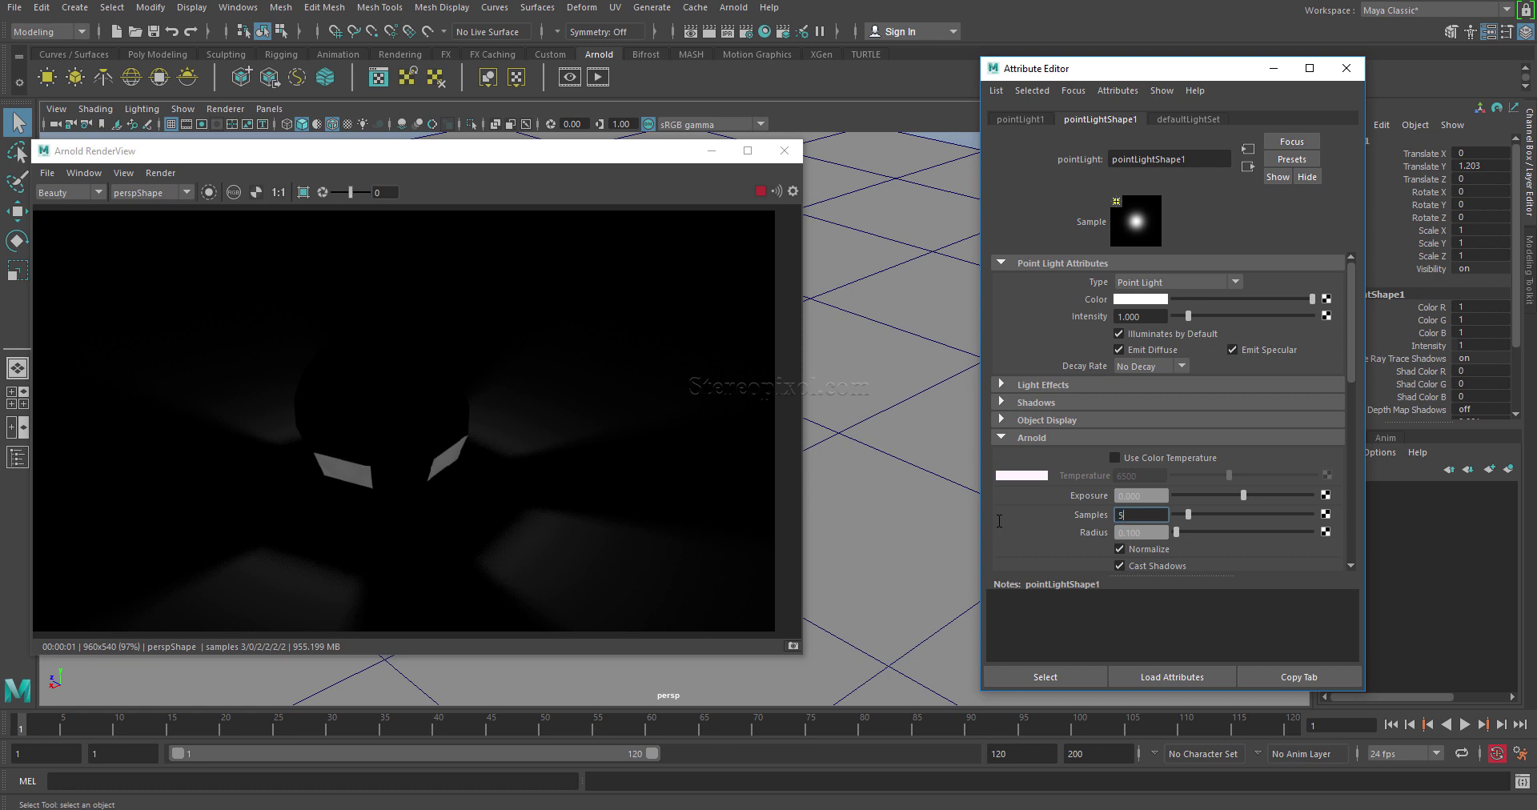
key("Return")
type("0")
key("Return")
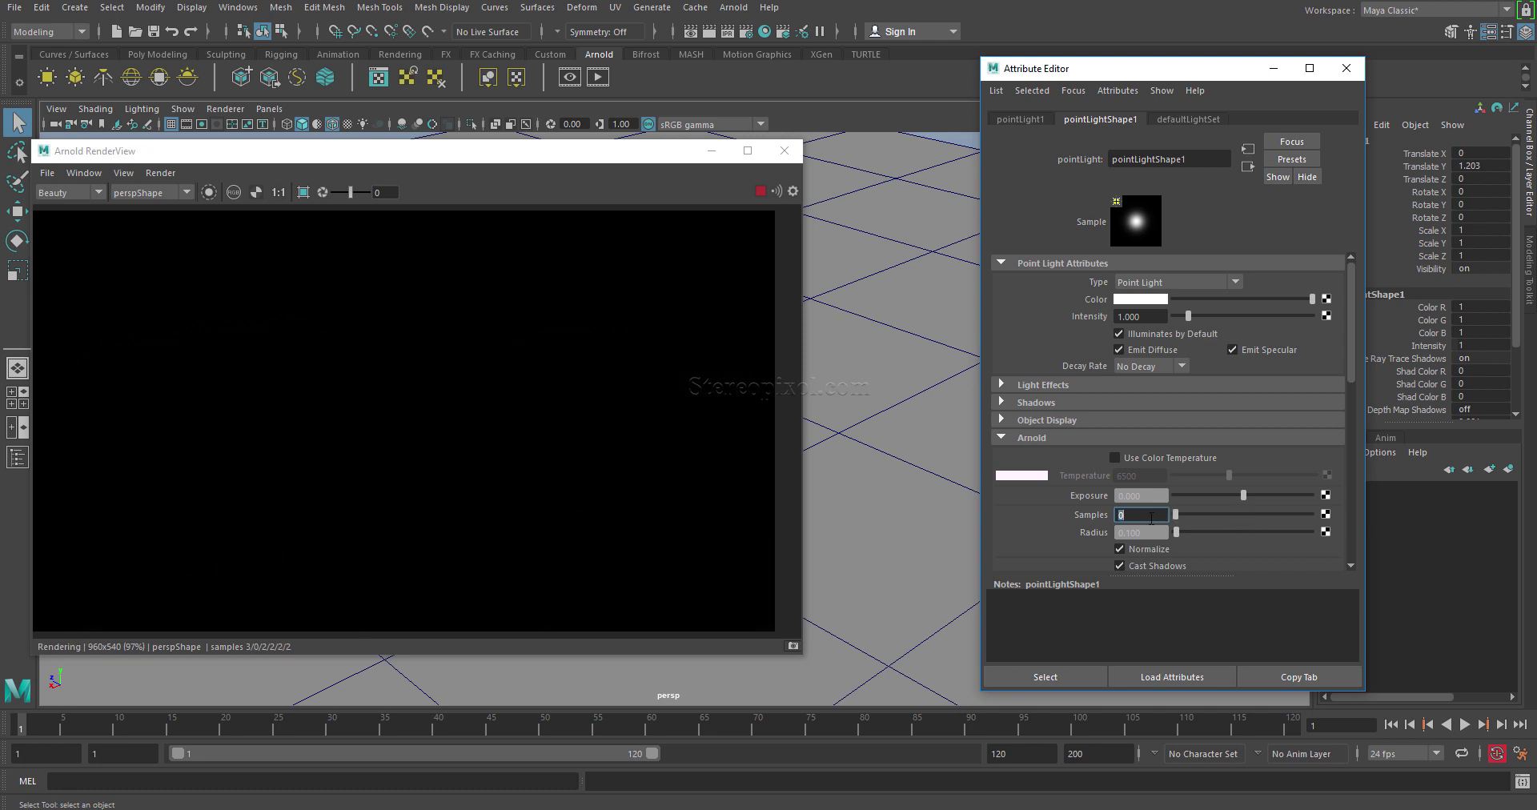
Set the point light's Arnold Samples to 1 and store a snapshot of the render
type("1")
key("Return")
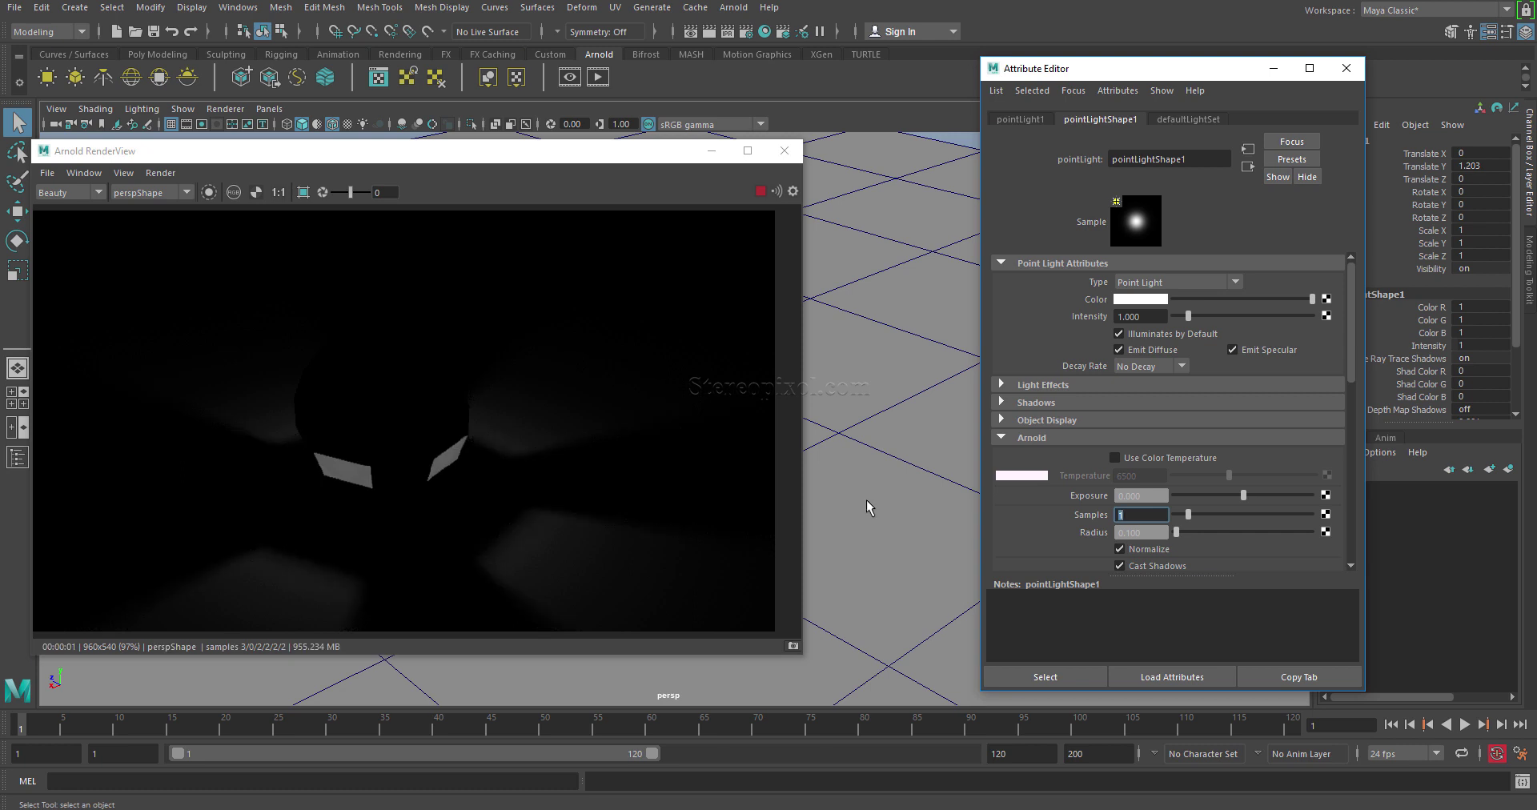
left_click(792, 647)
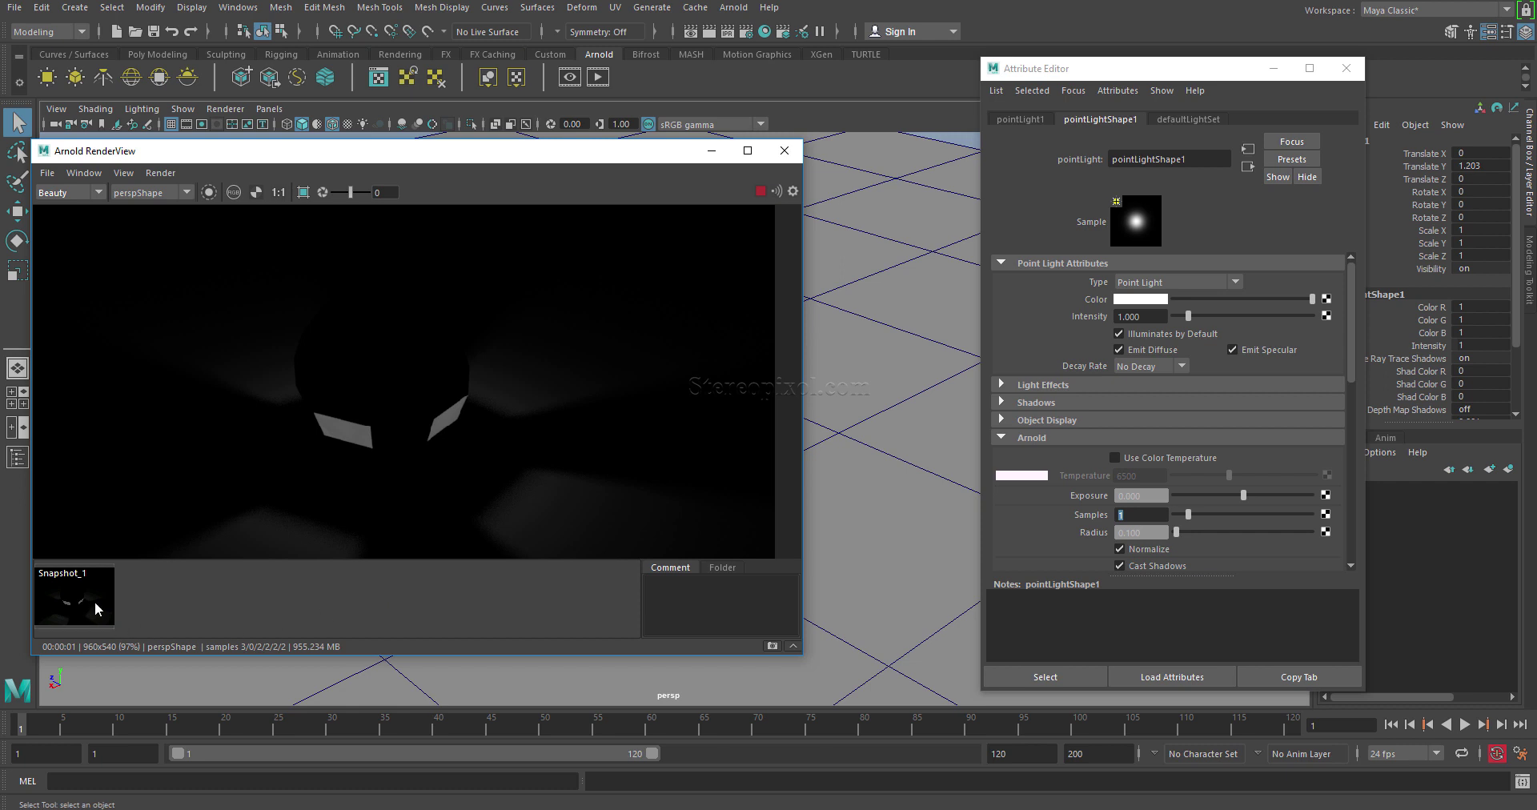
Set the point light's Arnold Samples to 6
left_click(1139, 513)
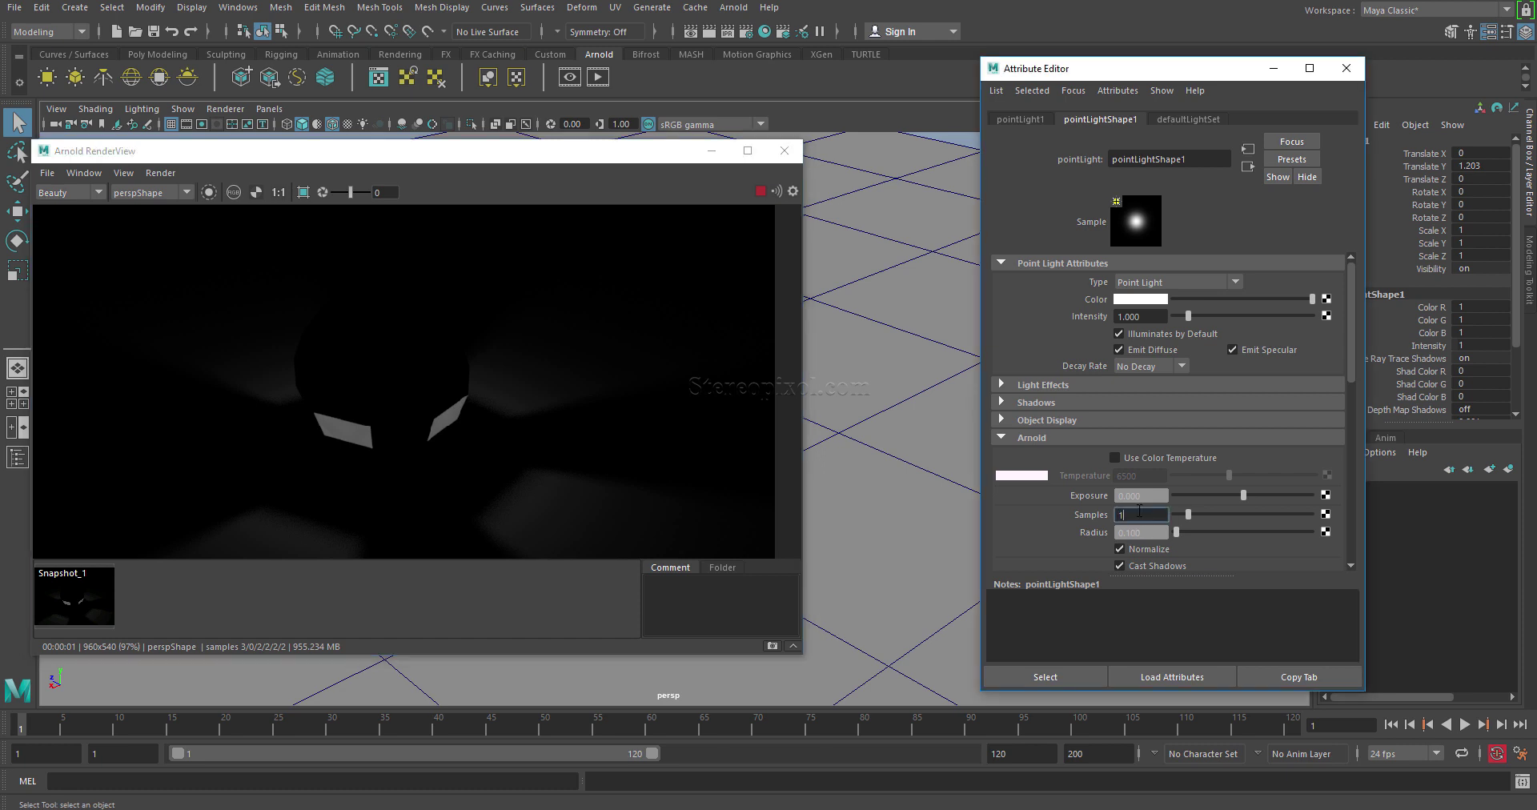
type("6")
key("Return")
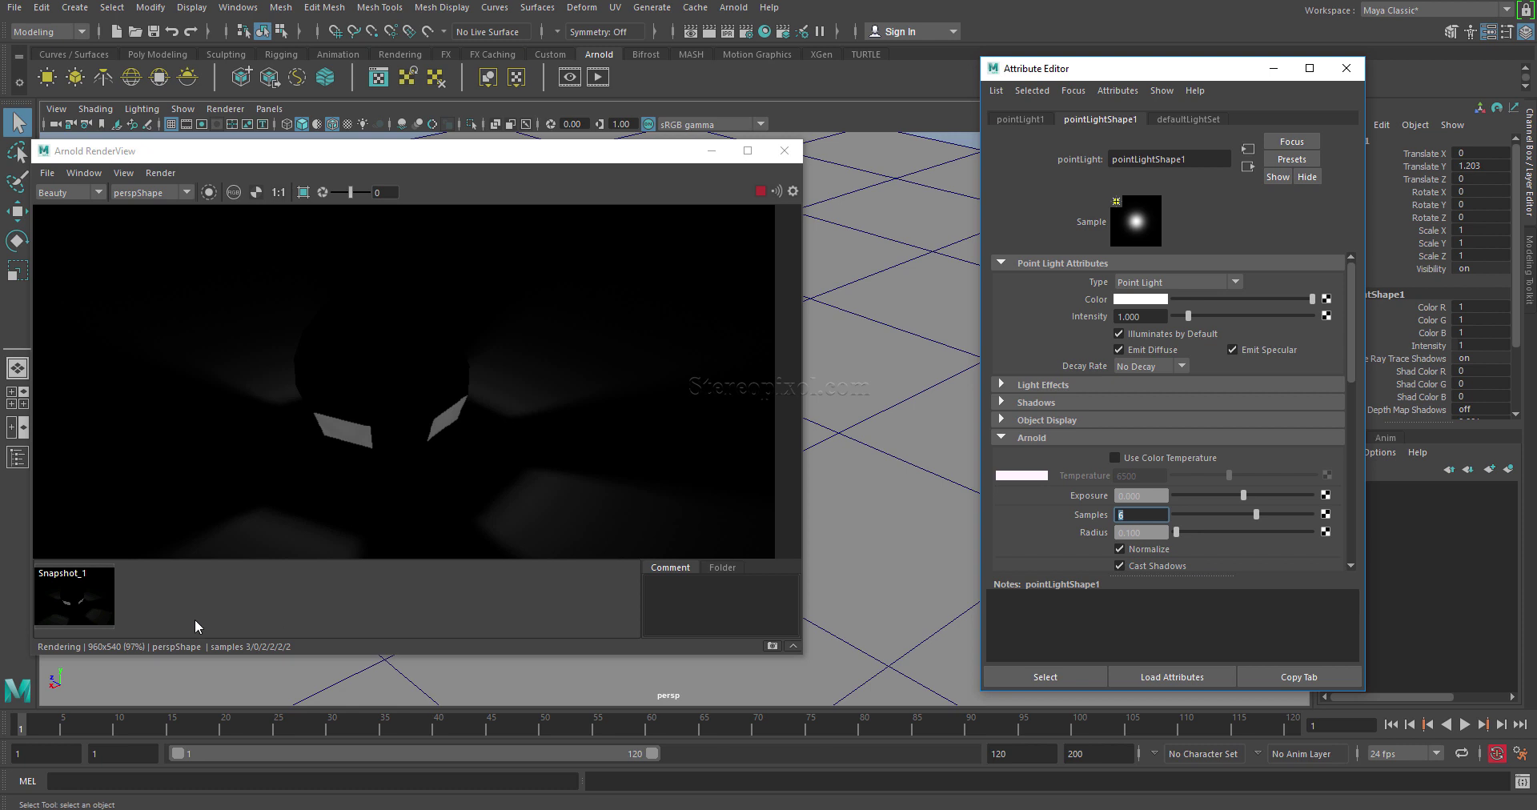
Compare the stored snapshot with the new render and examine the lit openings and shadow edges up close
left_click(88, 598)
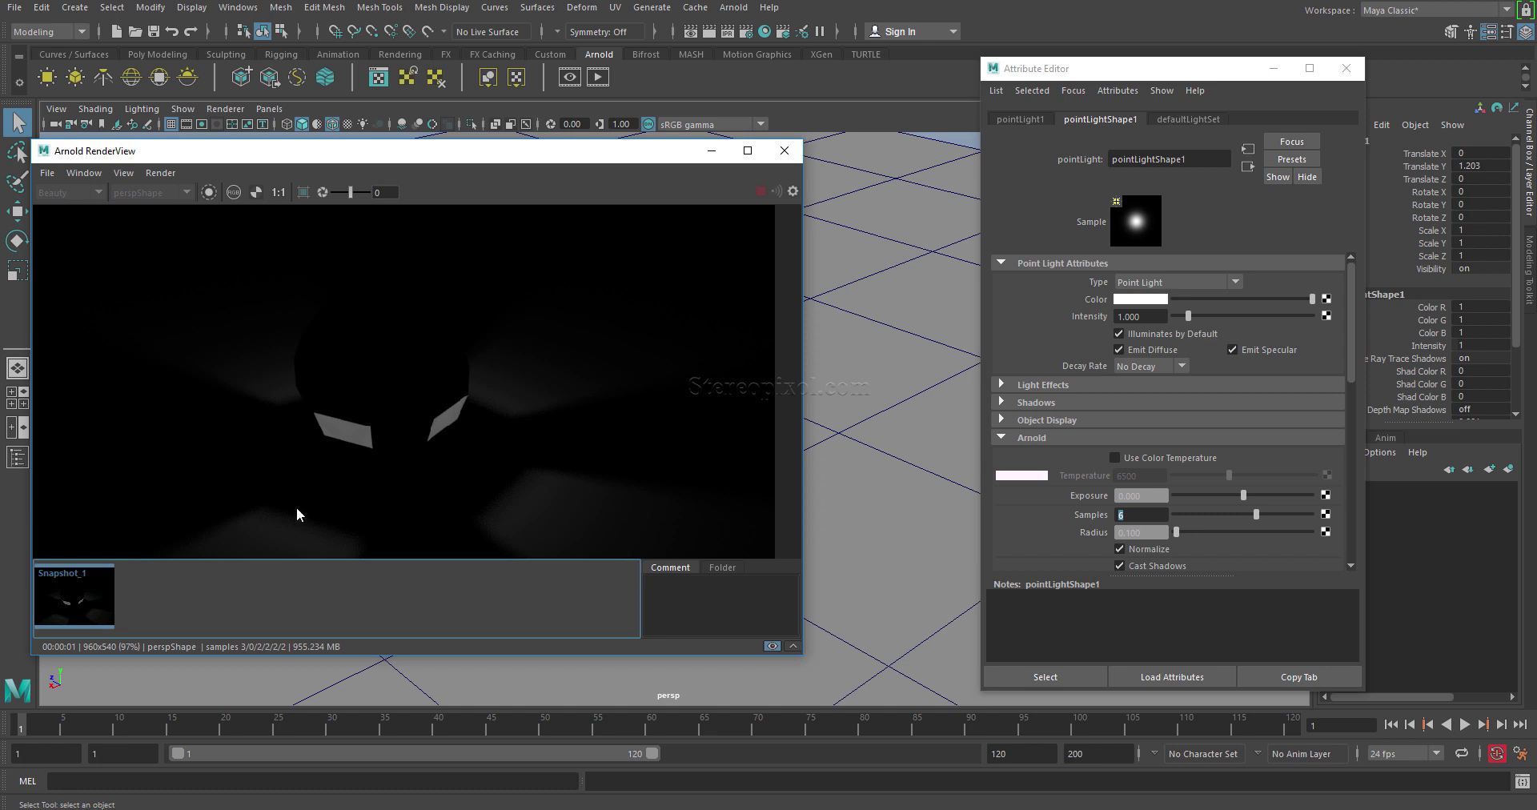
left_click(98, 600)
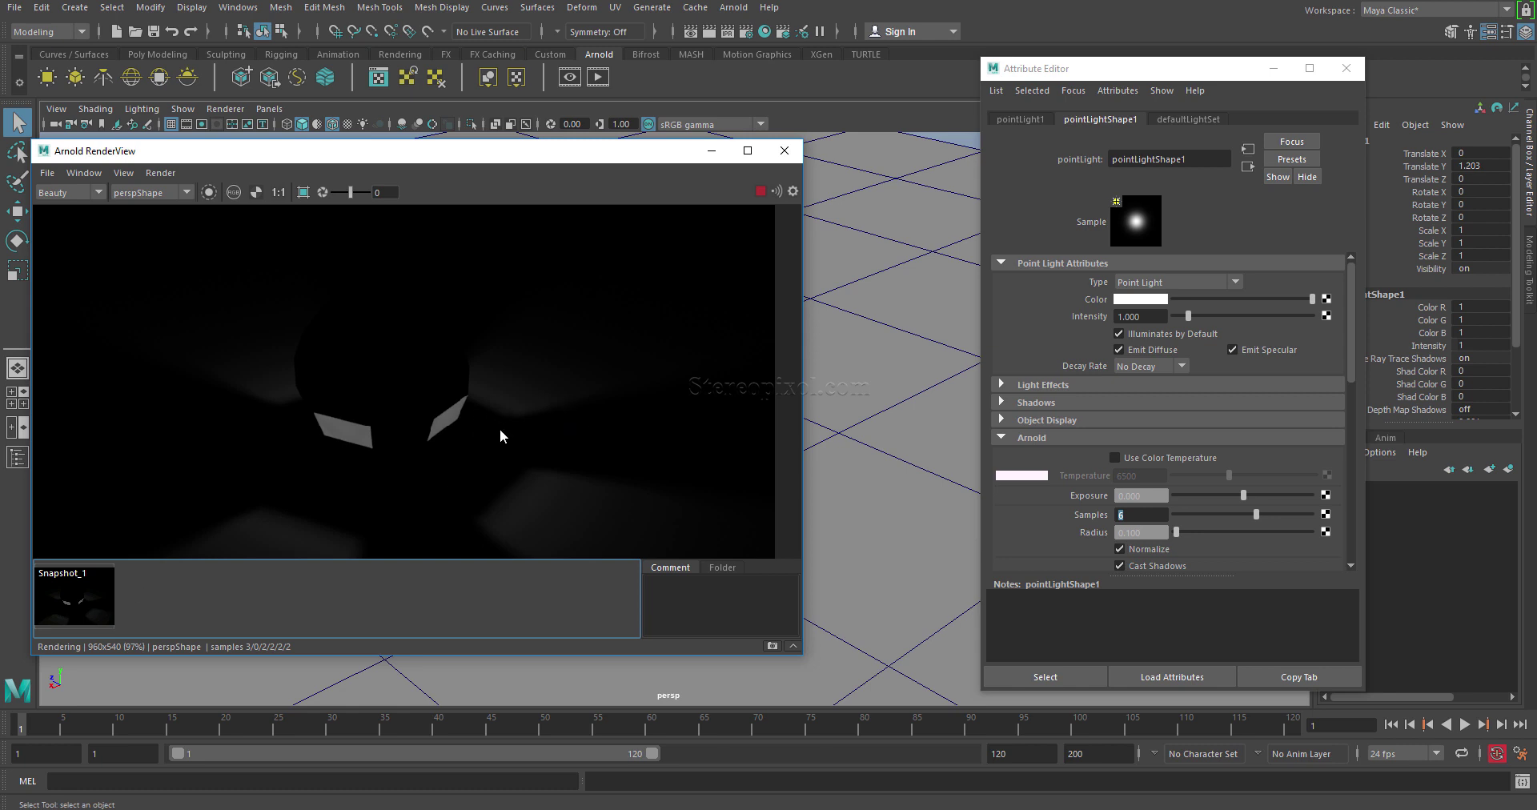
scroll(498, 434, "up", 2)
left_click(368, 355)
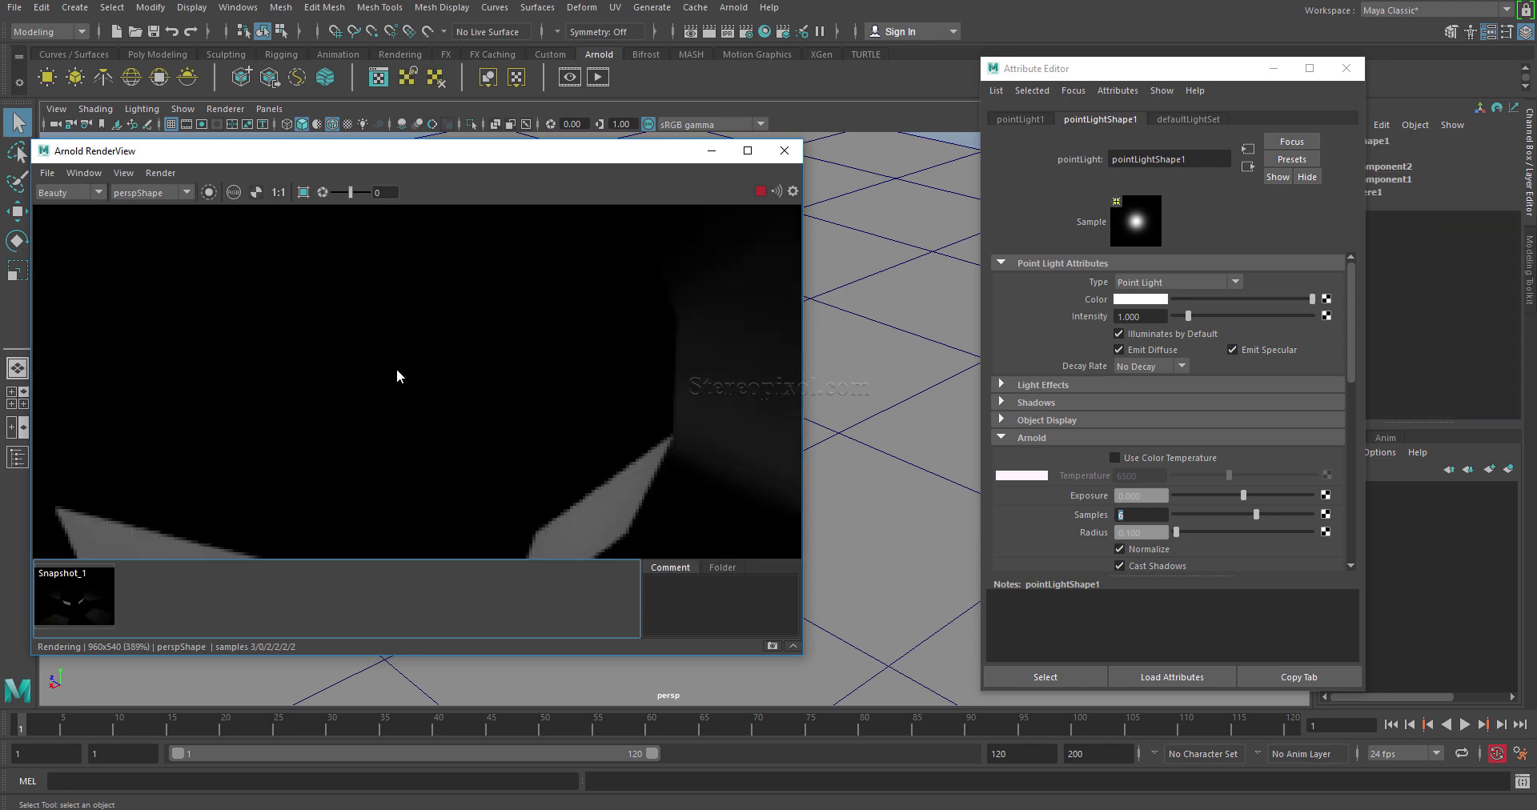
scroll(574, 425, "down", 1)
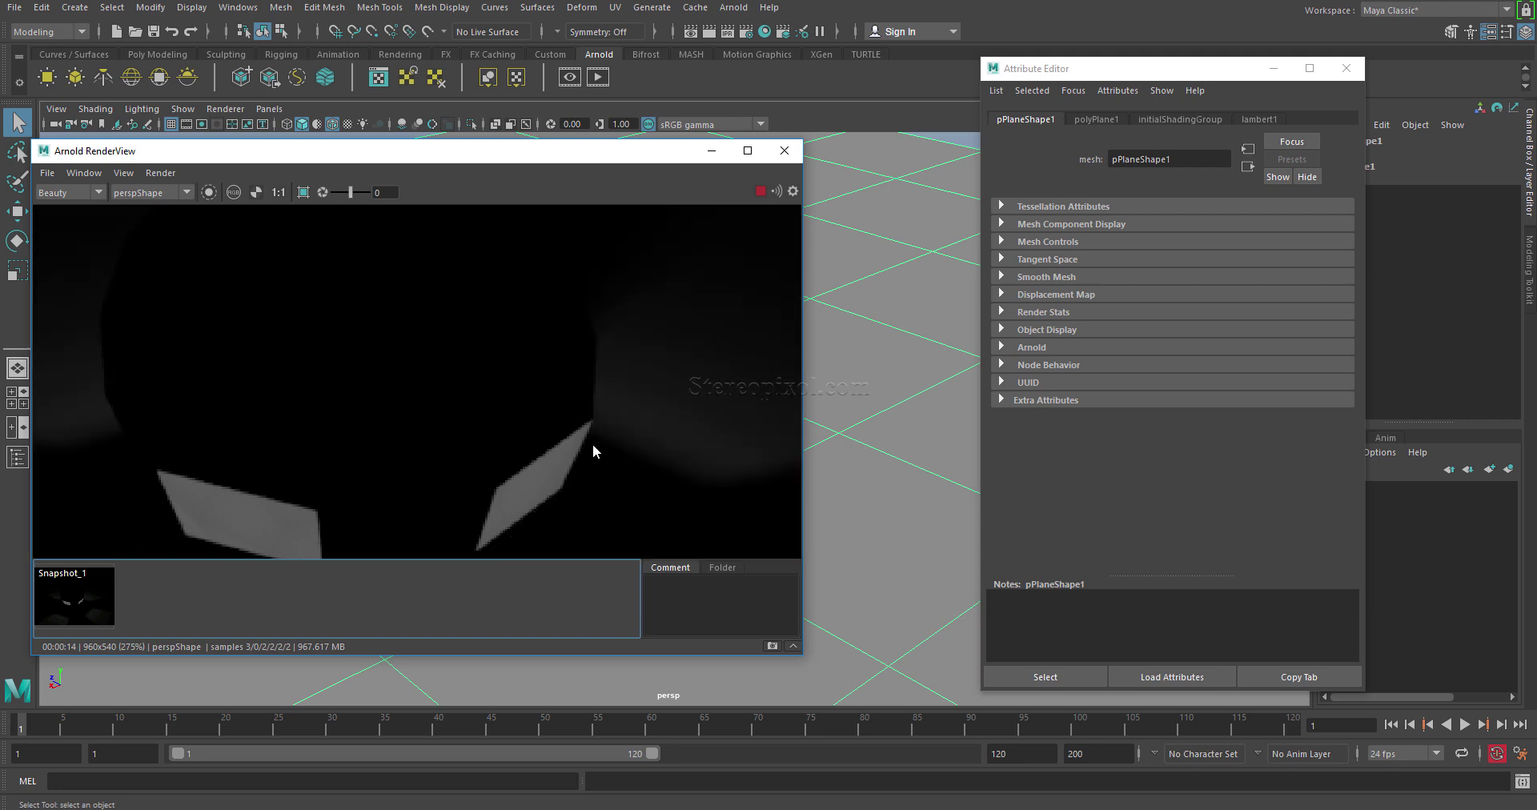
Compare the stored snapshot with the current render around the soft shadow edge beside the lit opening
middle_click_drag(593, 445, 410, 374)
left_click(82, 613)
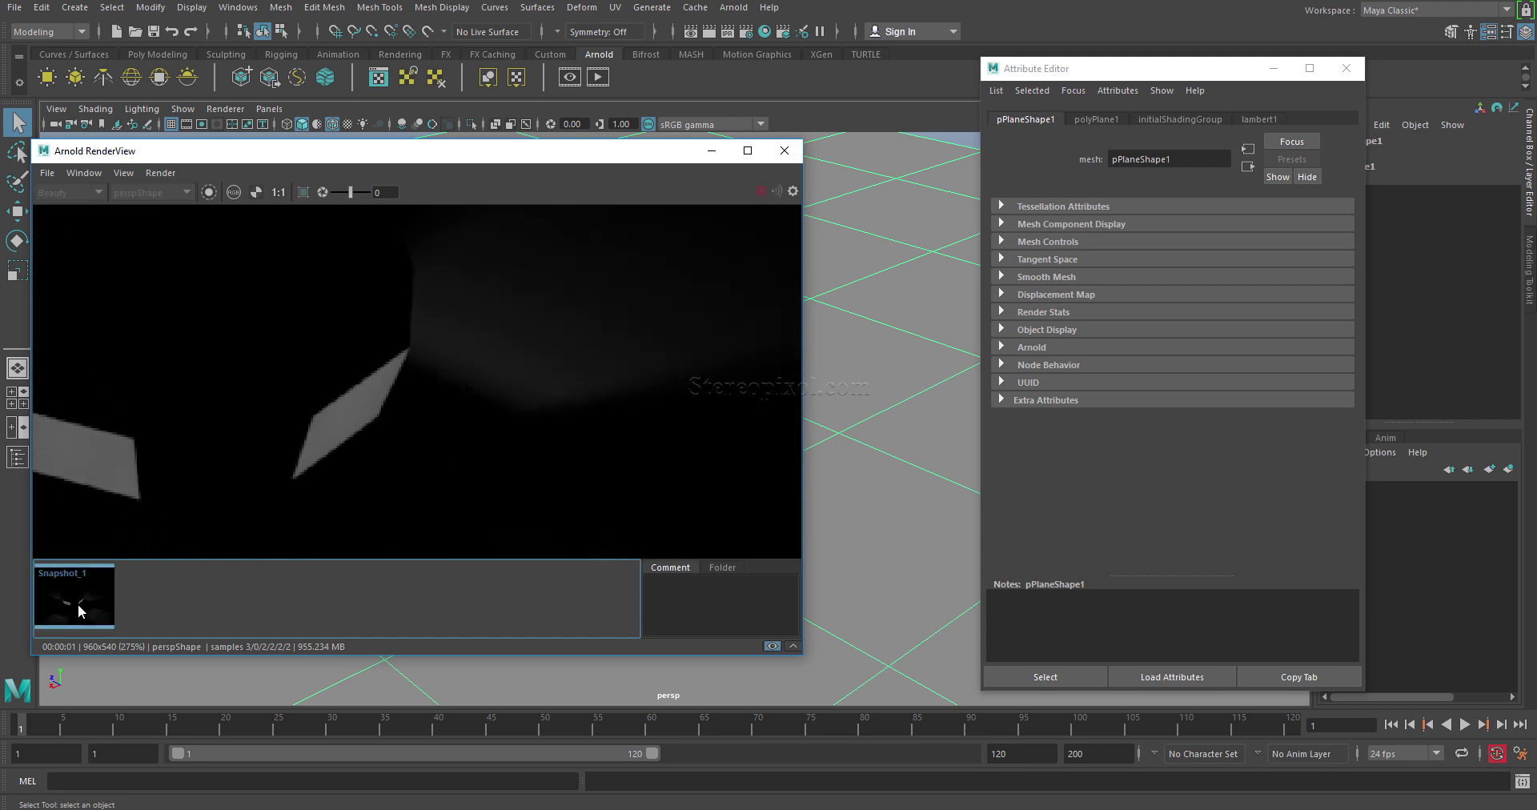
left_click(78, 604)
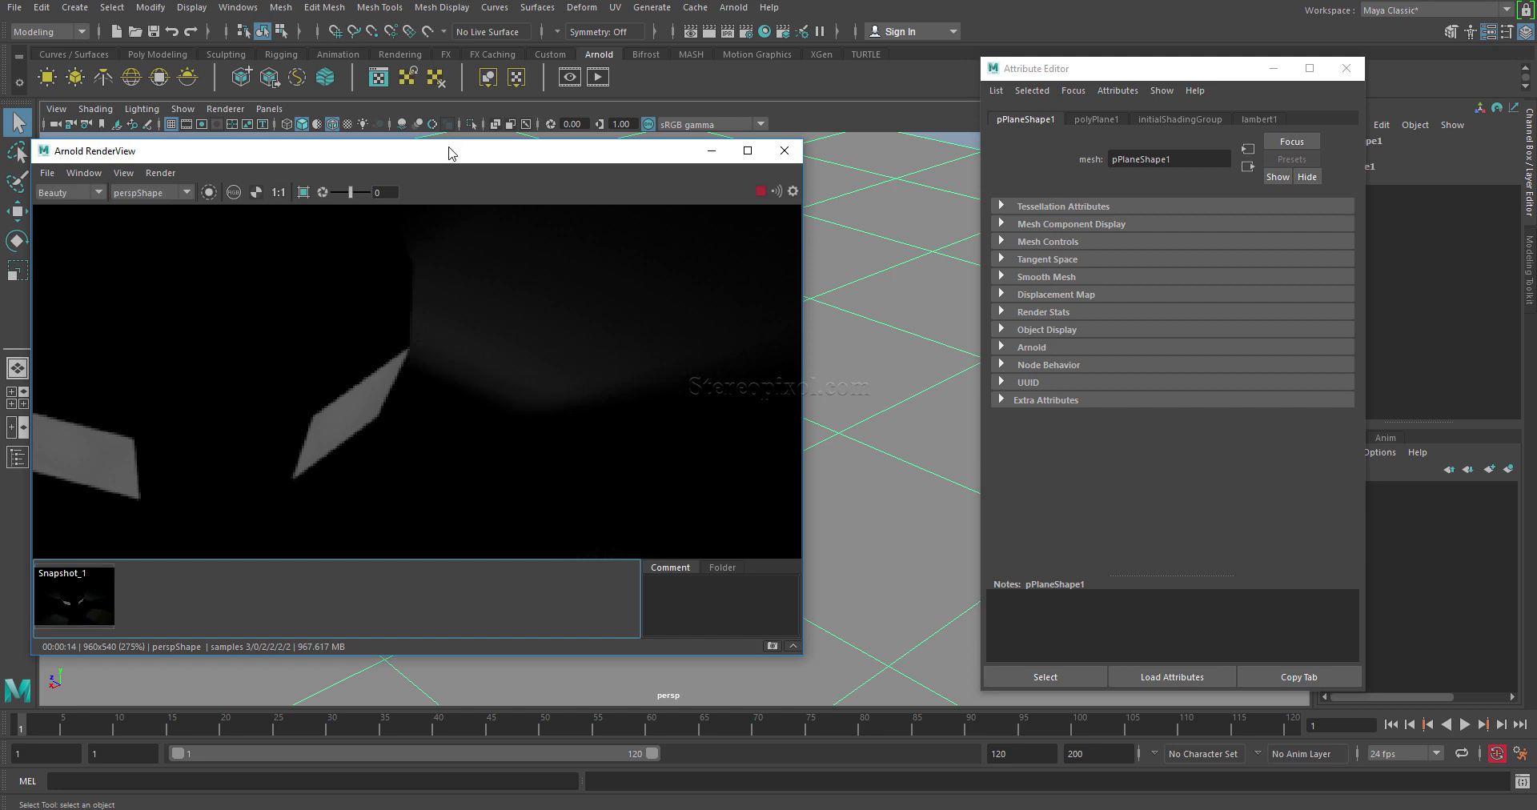
Move the render window off the sphere, display the viewport in wireframe and select the point light inside the sphere
left_click_drag(450, 152, 645, 159)
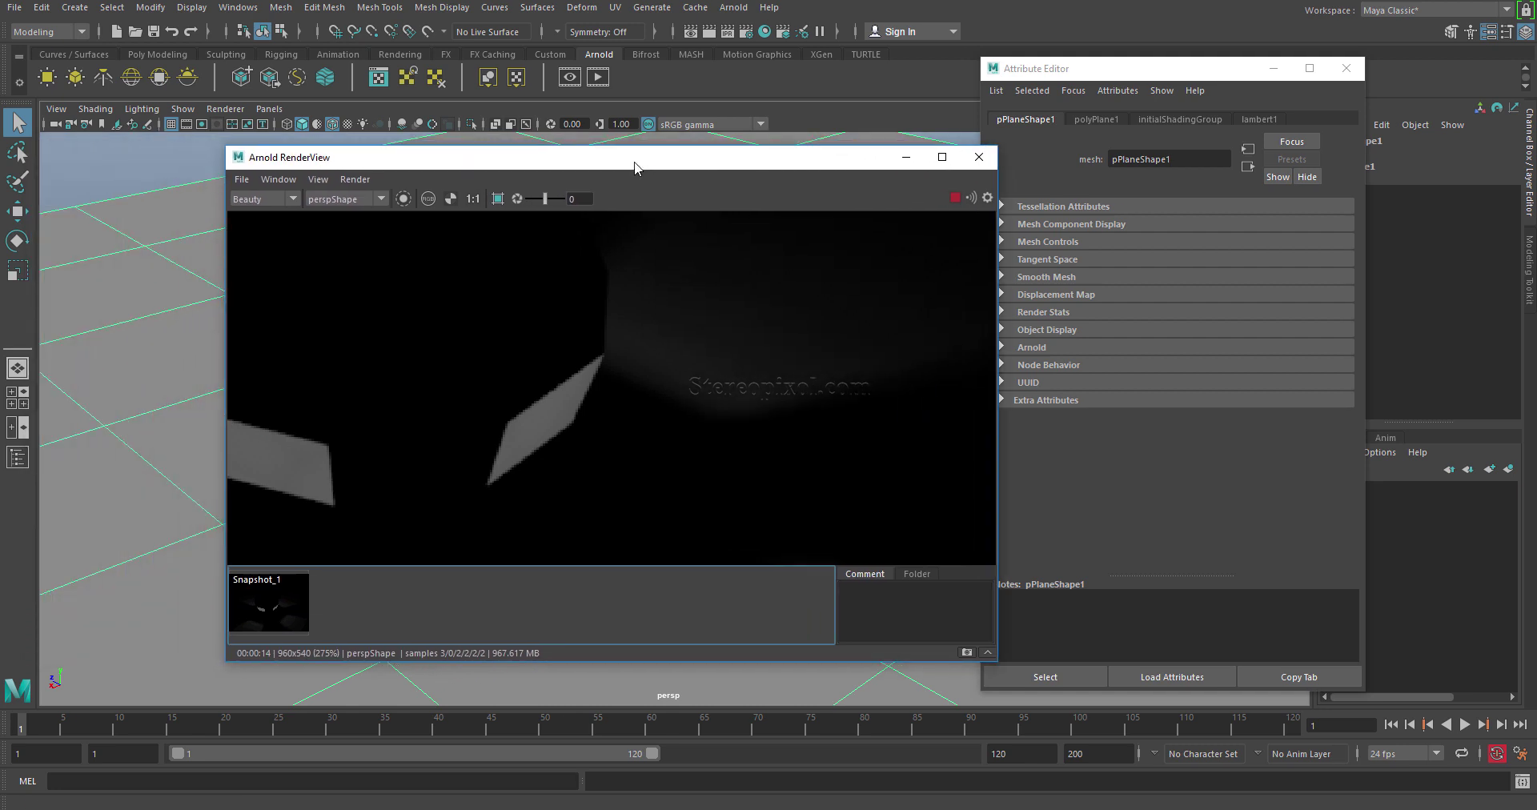
left_click_drag(633, 170, 1120, 143)
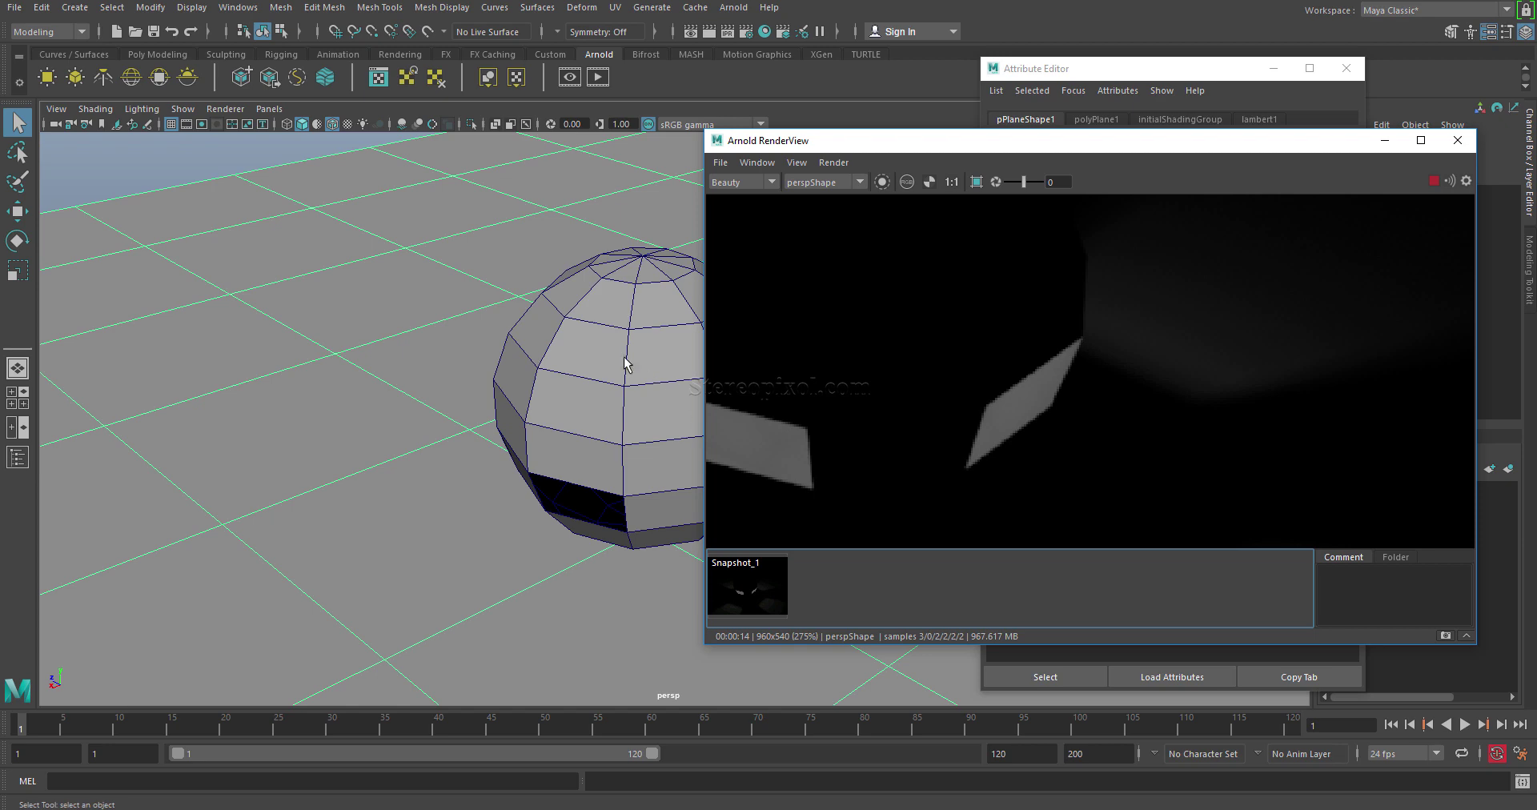
key("4")
left_click(645, 405)
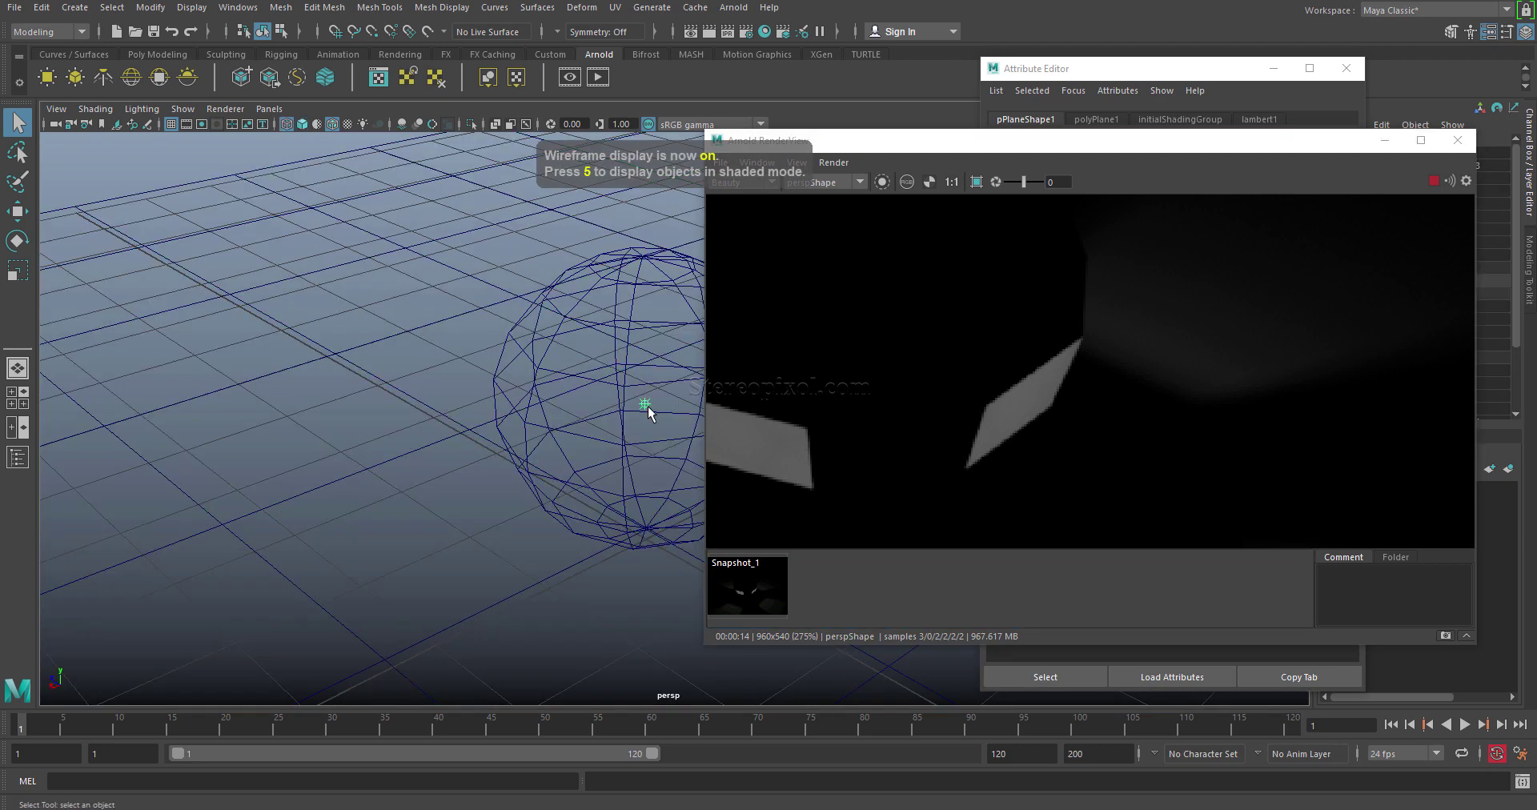
Move the render window clear of the light's attributes and show the render at 1:1 scale
left_click_drag(1050, 146, 463, 144)
scroll(508, 343, "down", 5)
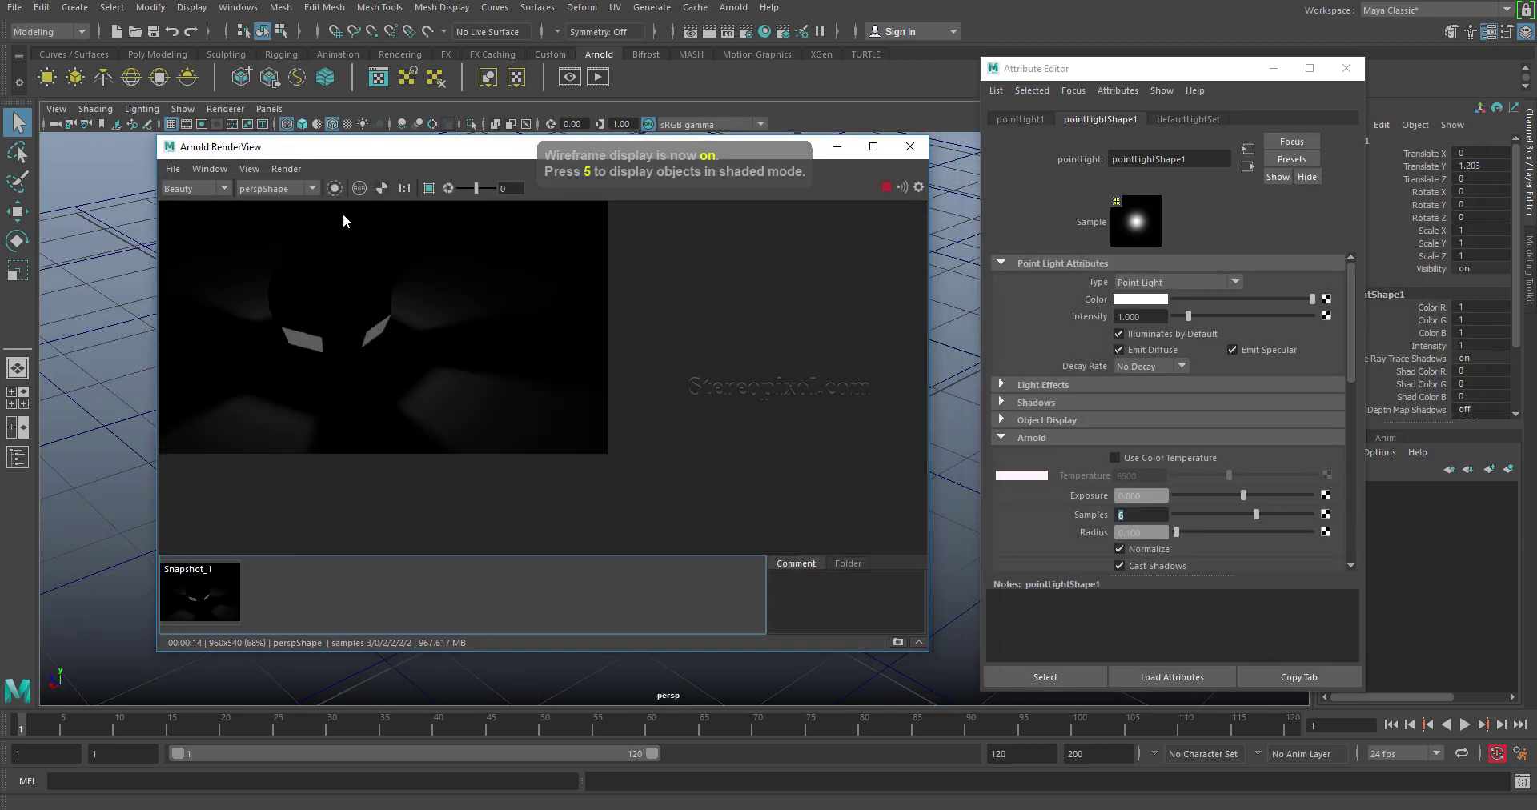
left_click(406, 192)
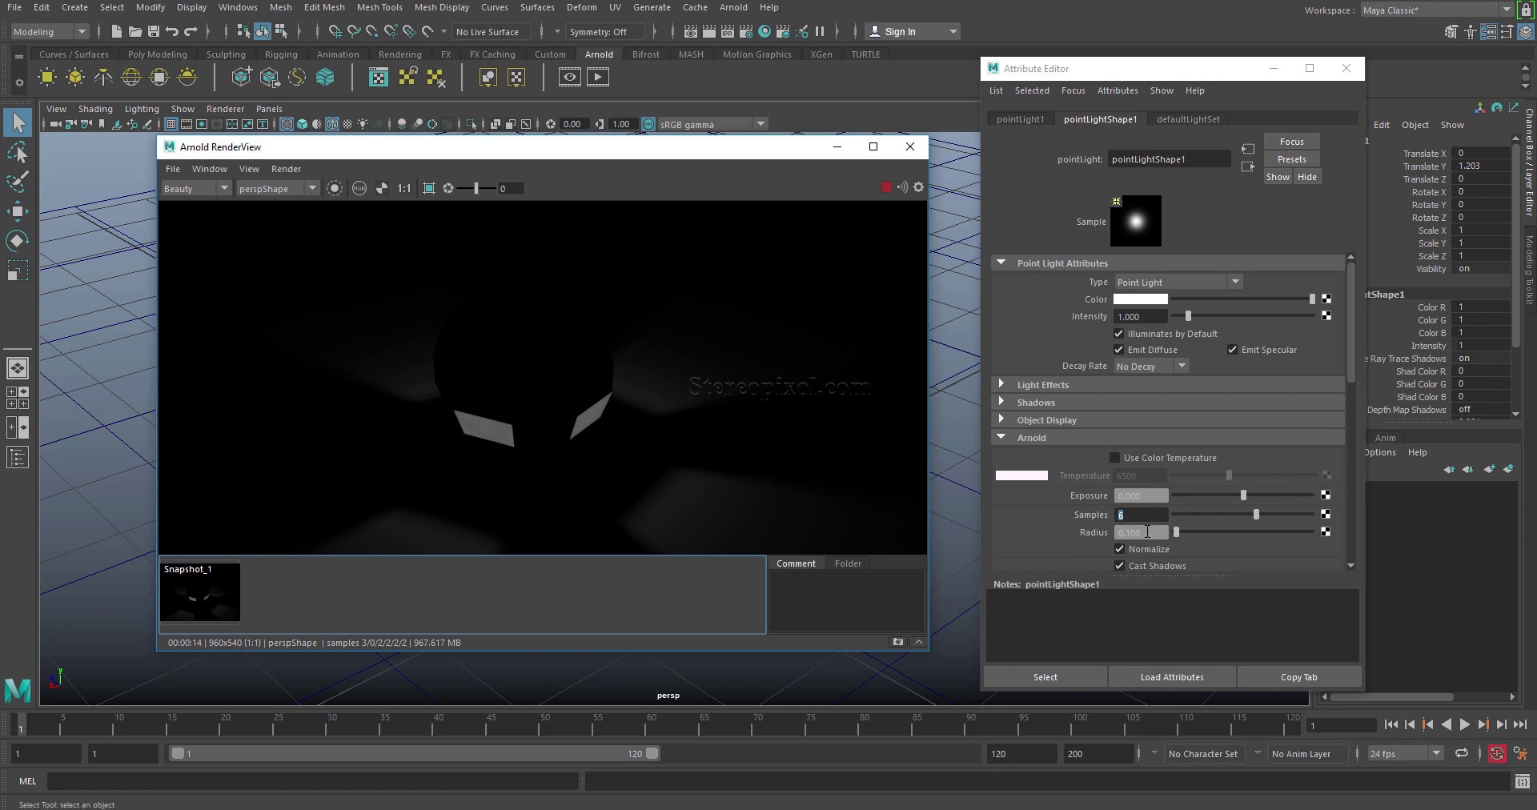